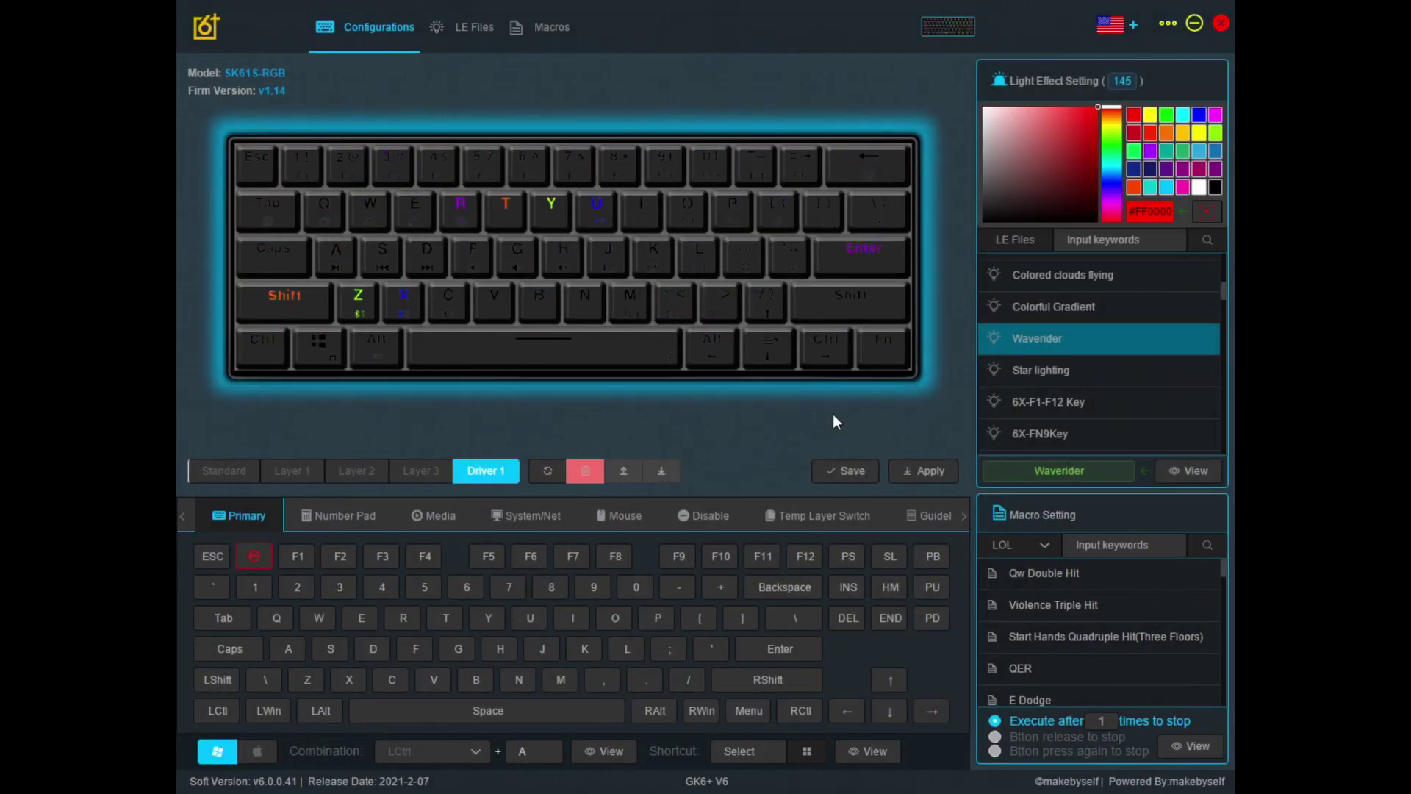
Go to LE Files and scroll down the LE File Management list
left_click(474, 28)
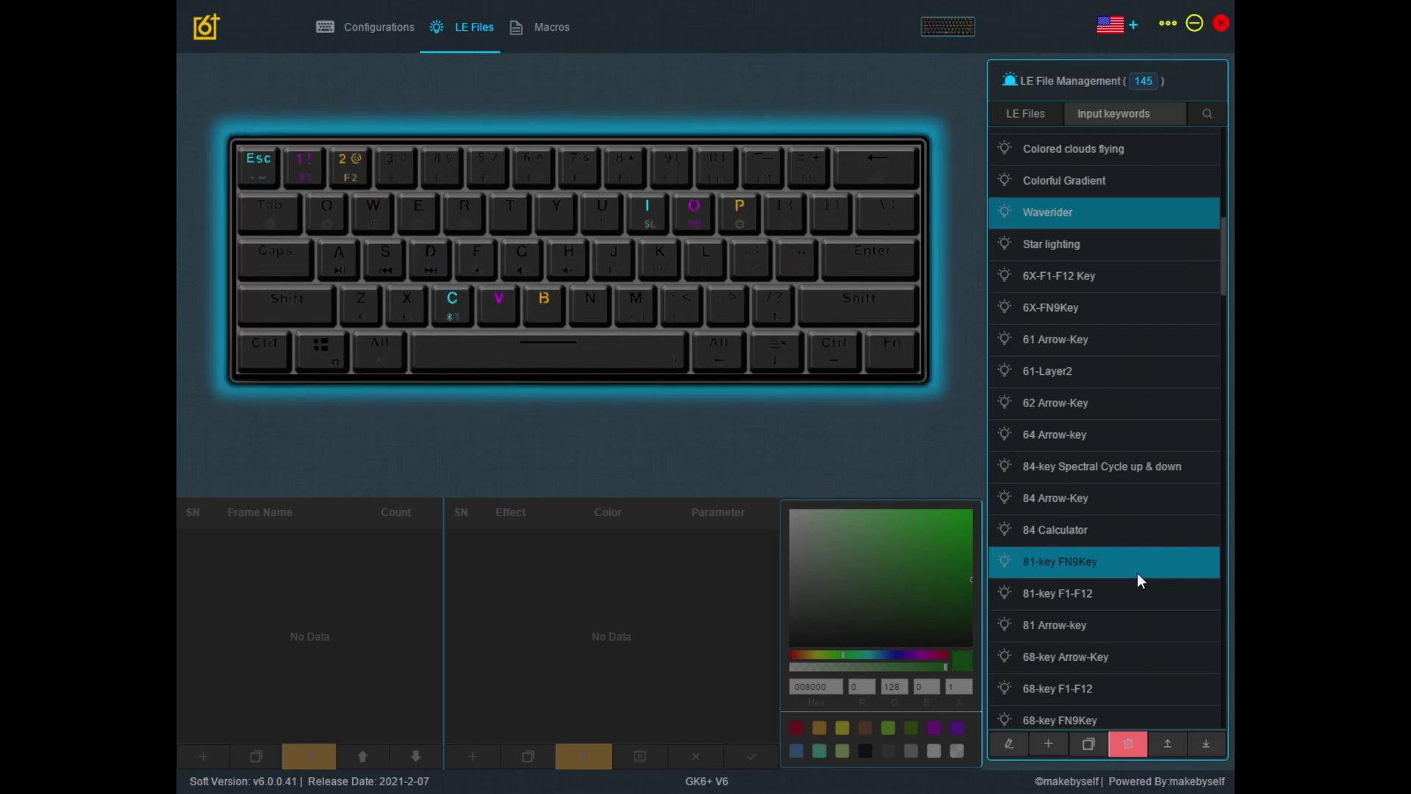
scroll(1137, 572, "down", 3)
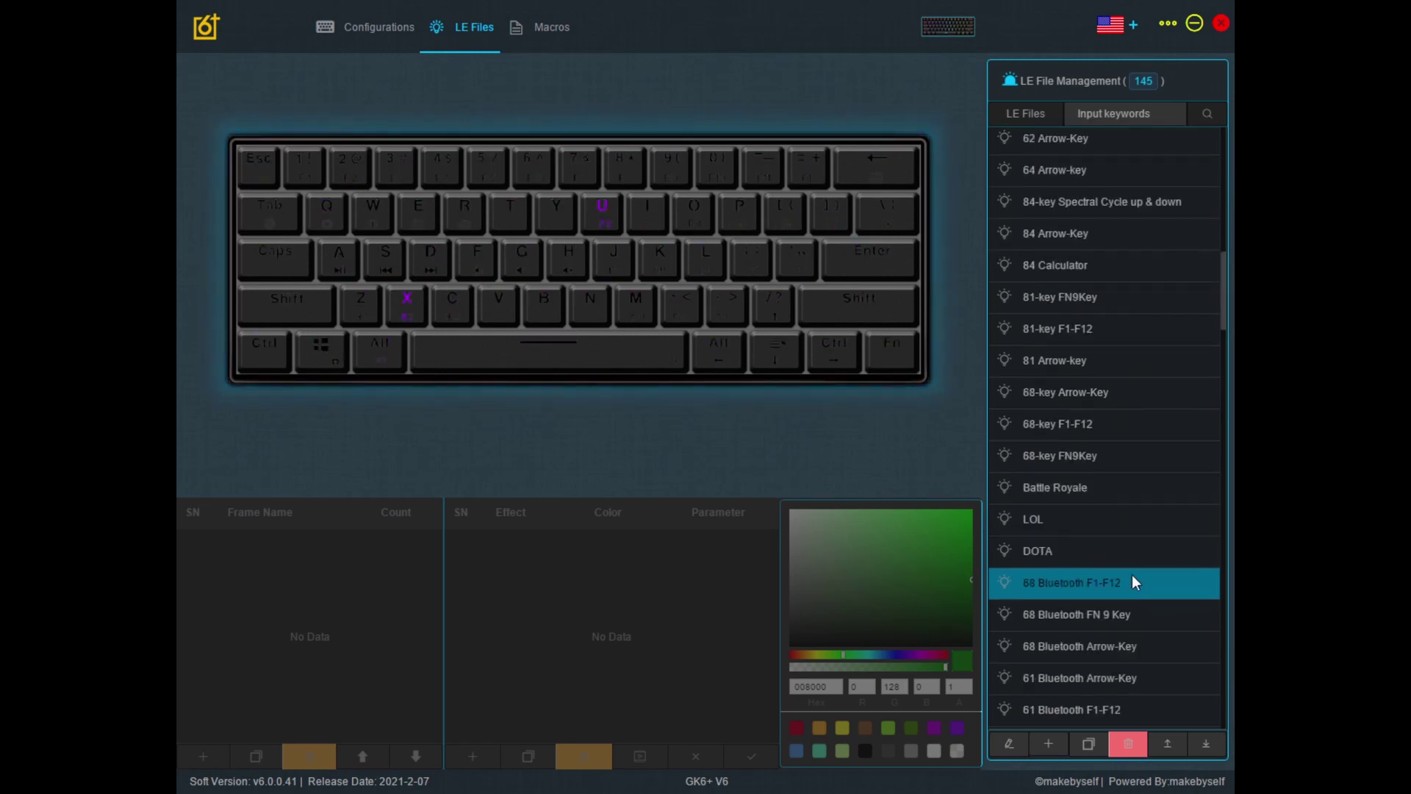
Create a new light-effect file with the default name 'New LE file'
left_click(1055, 751)
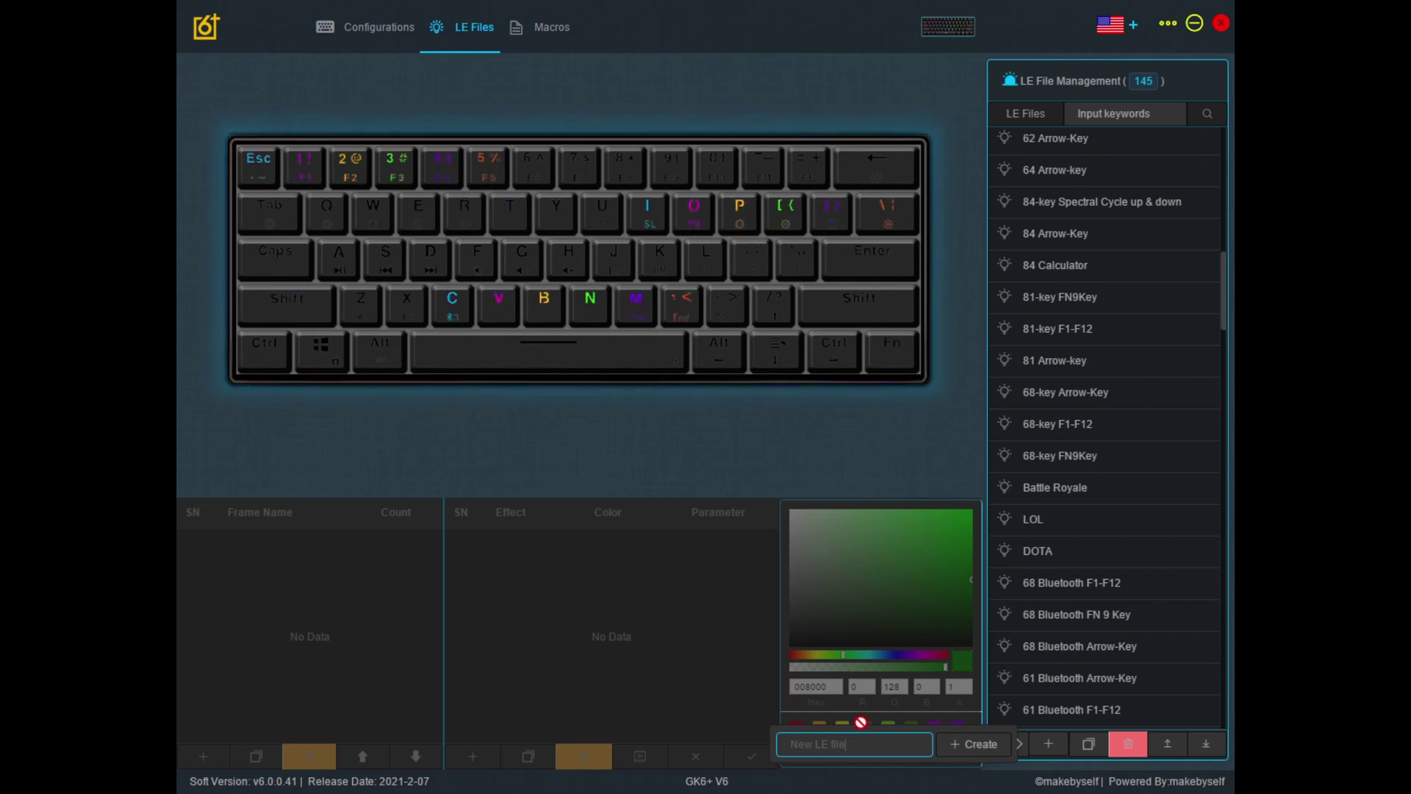
left_click(997, 753)
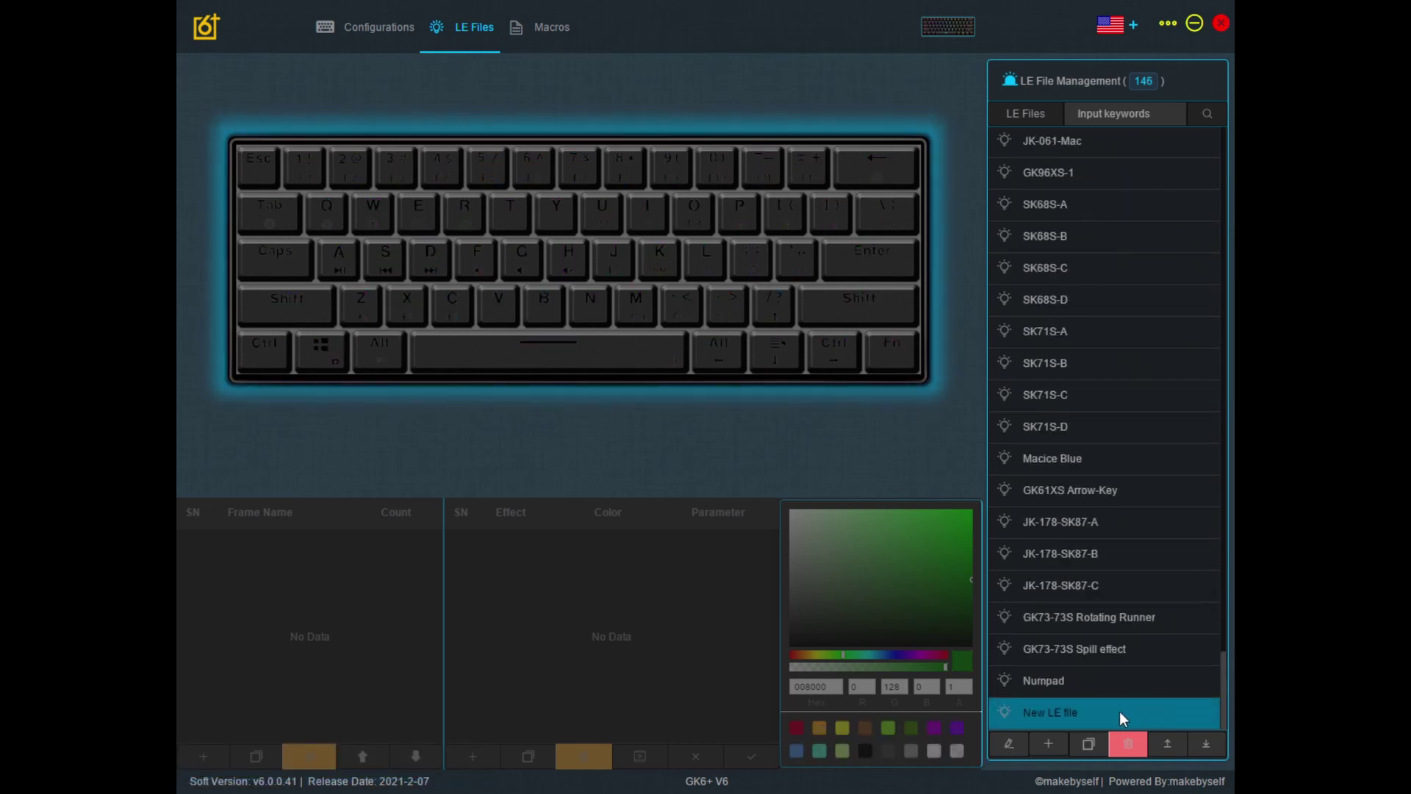
Edit New LE file and light keys Q, W, E, R, T, Y, U, I, O, P in frame0
left_click(1020, 755)
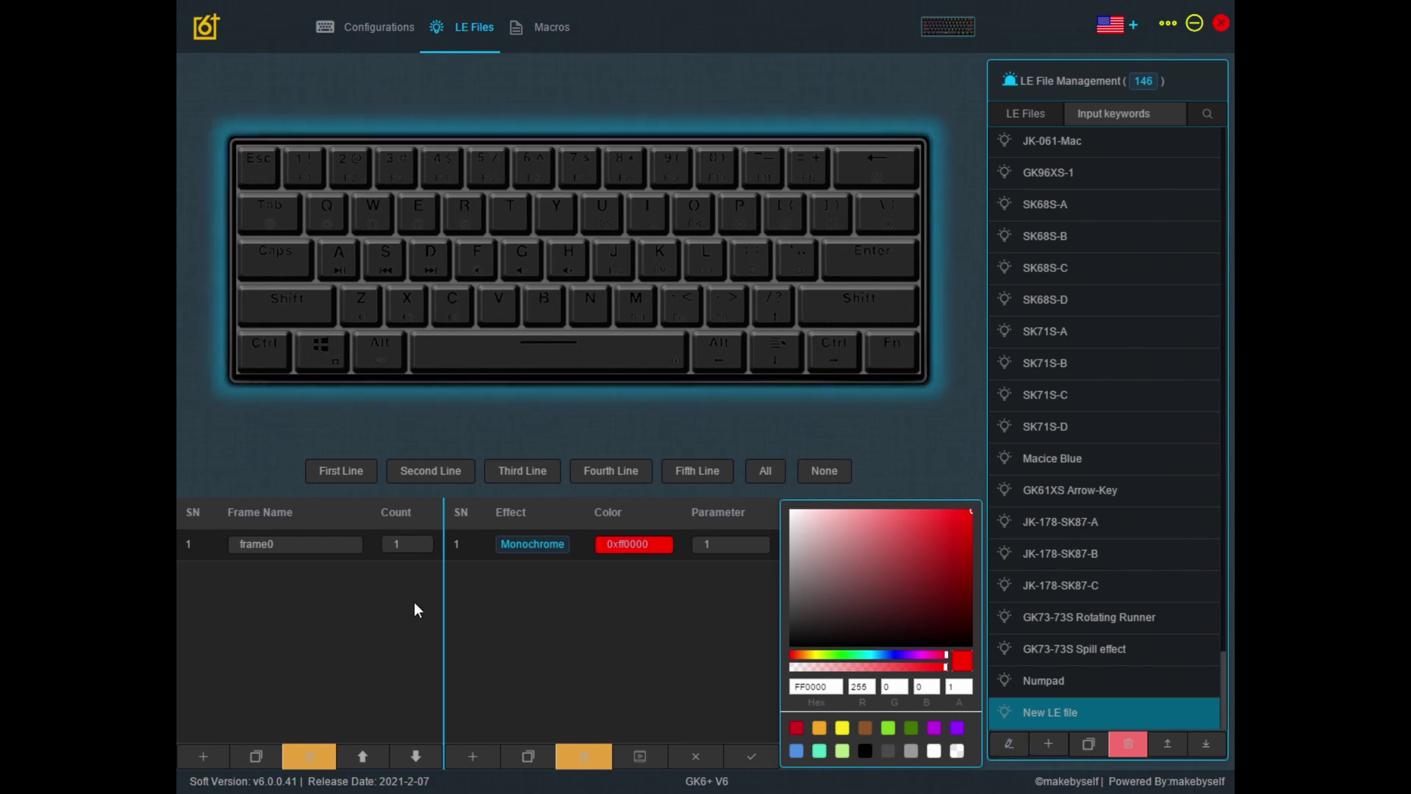
left_click(366, 555)
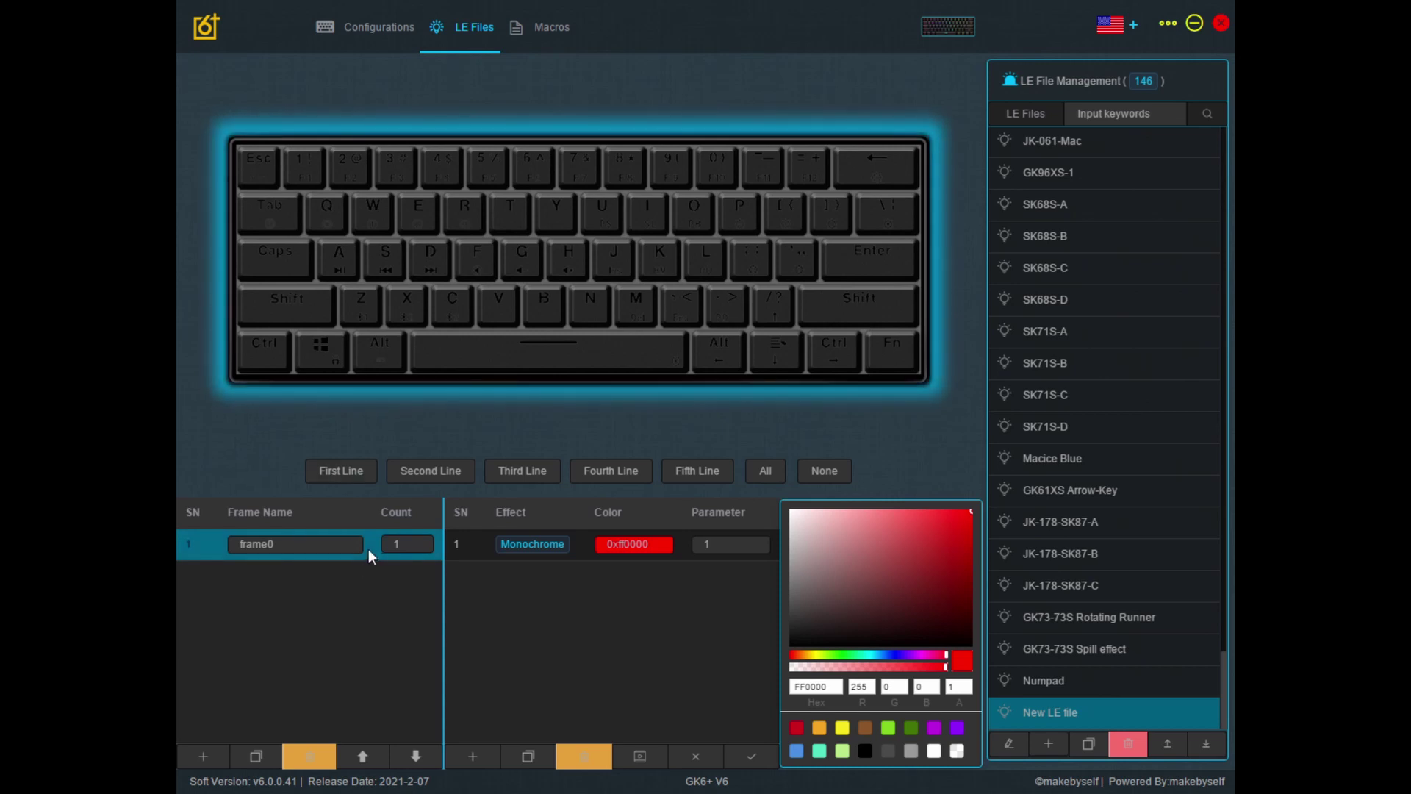
left_click(329, 220)
left_click(377, 219)
left_click(417, 217)
left_click(463, 219)
left_click(511, 219)
left_click(555, 219)
left_click(602, 219)
left_click(660, 214)
left_click(694, 214)
left_click(739, 214)
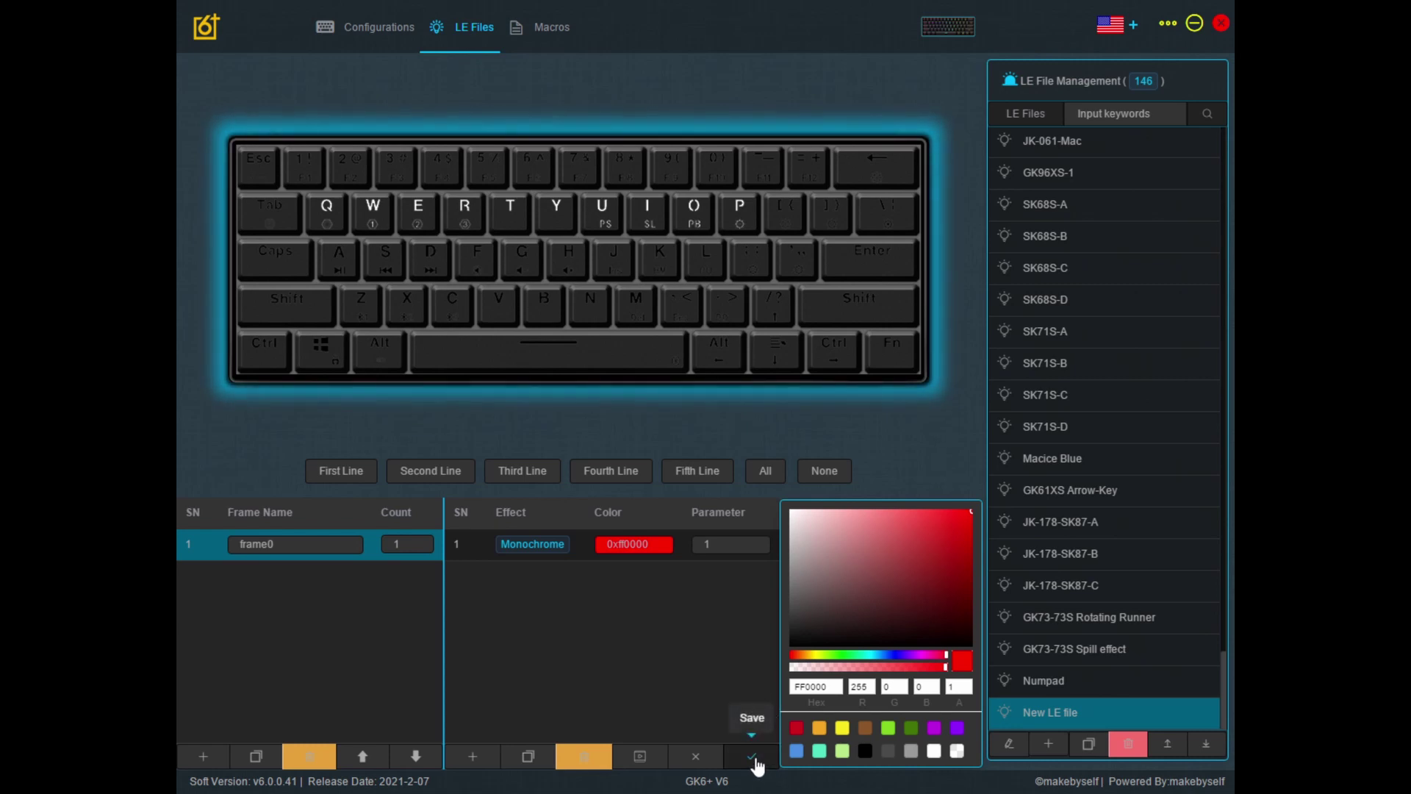
Save New LE file, then select and apply it on the Configurations page
left_click(753, 757)
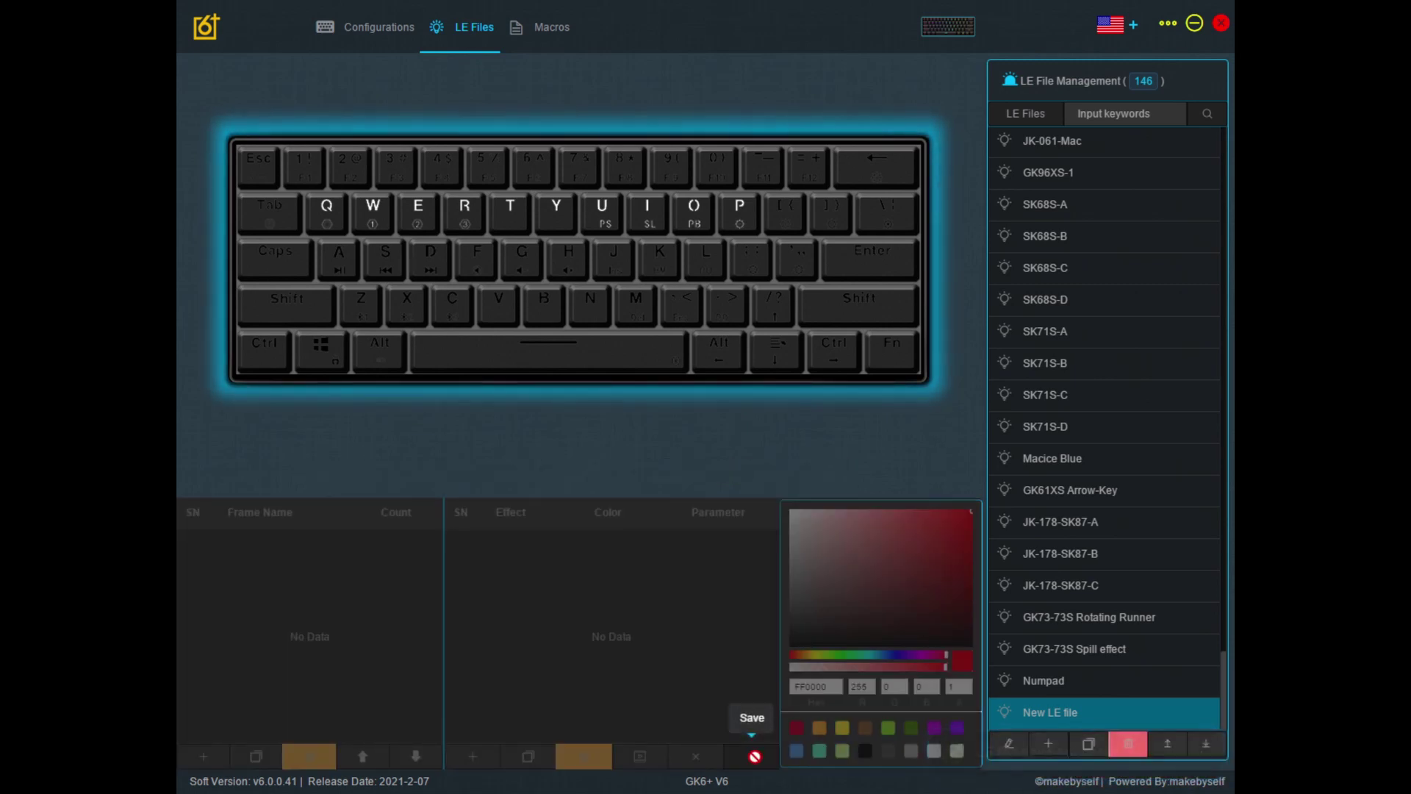
left_click(395, 33)
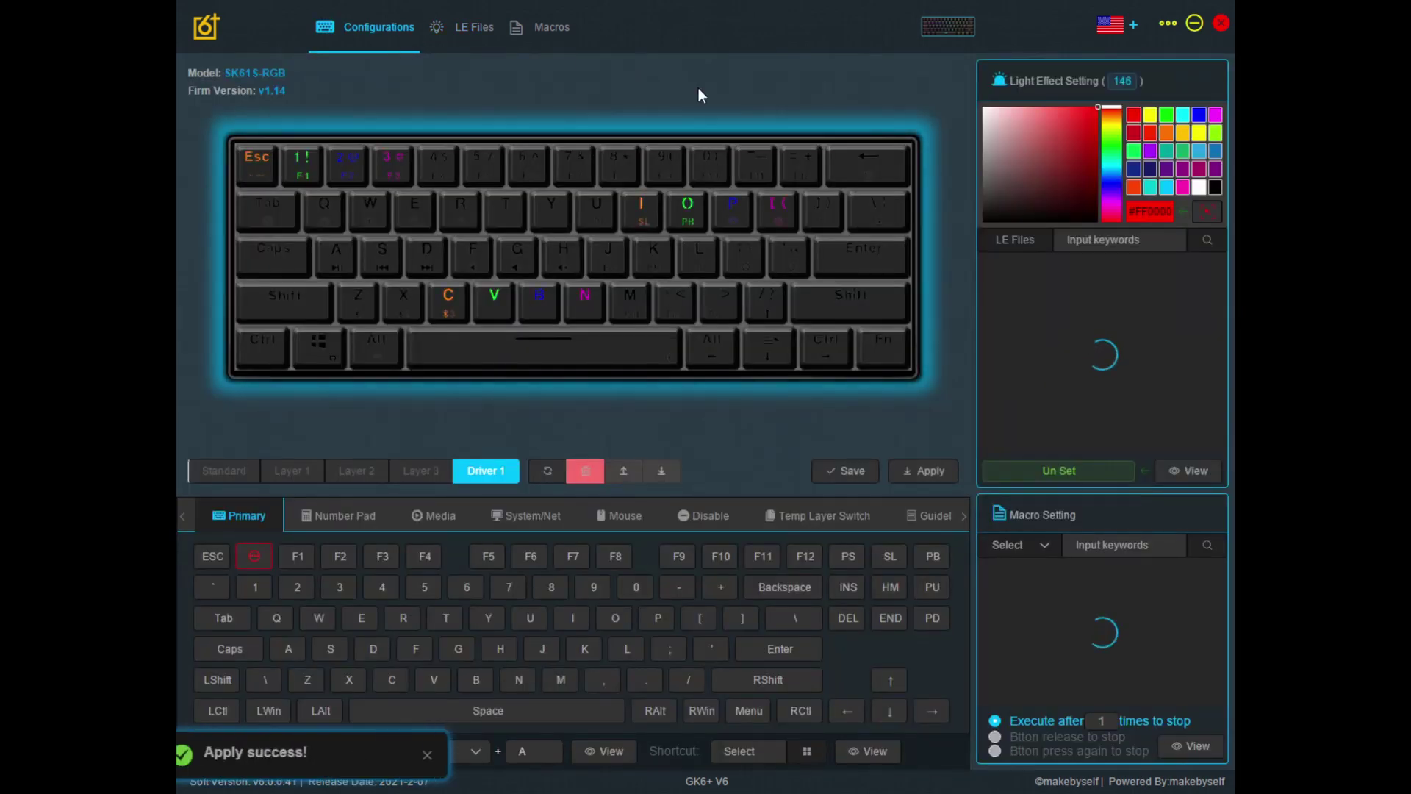
left_click_drag(1223, 270, 1228, 465)
left_click(1123, 444)
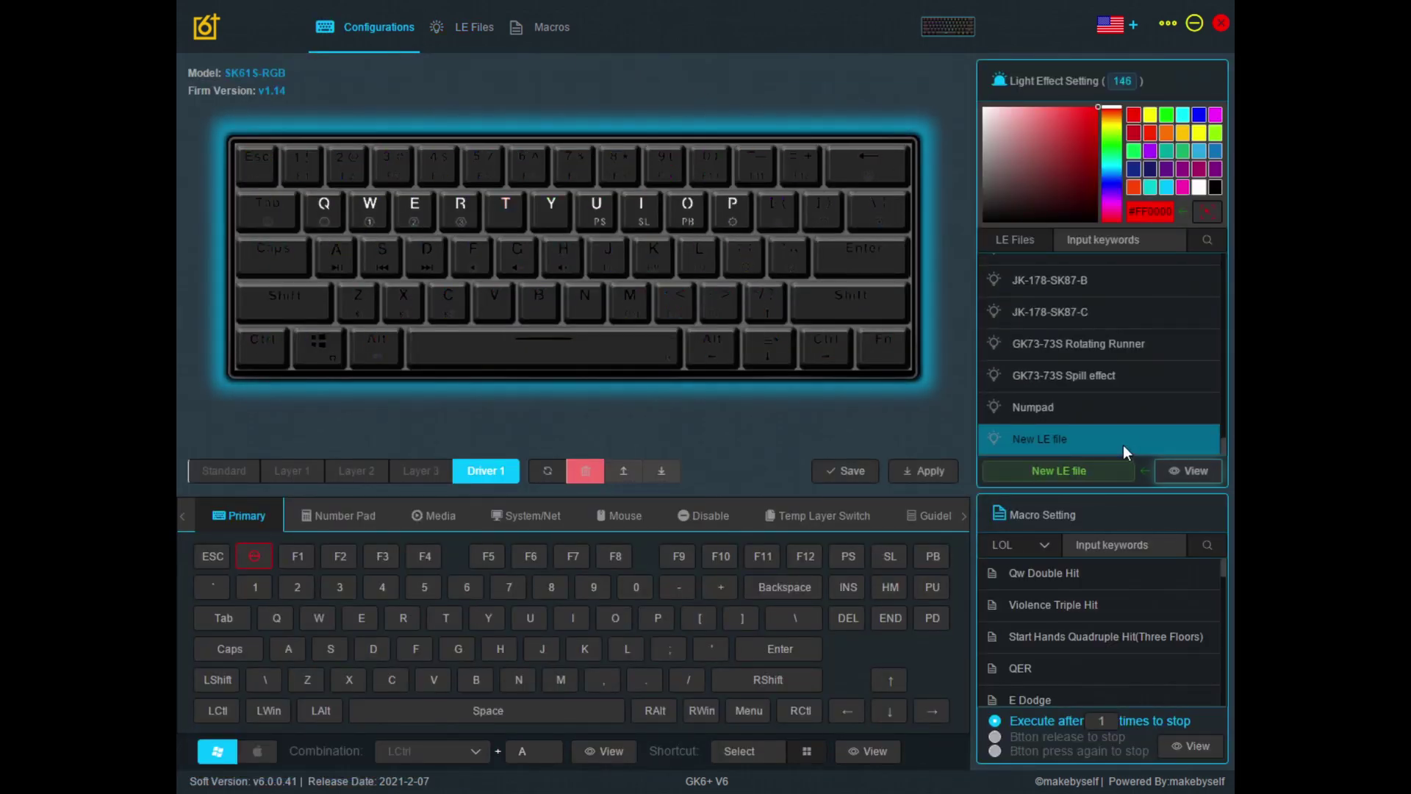
left_click(932, 470)
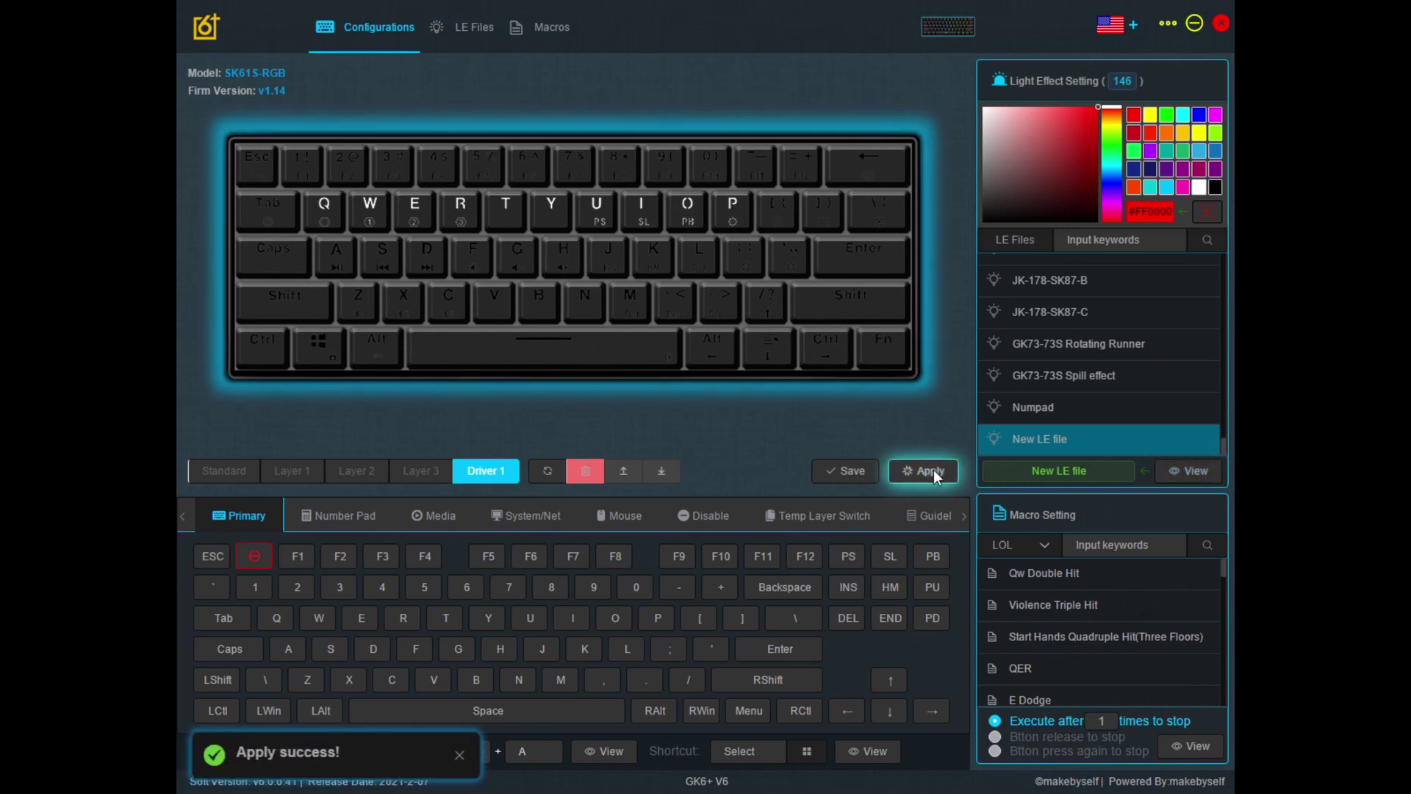
left_click(934, 470)
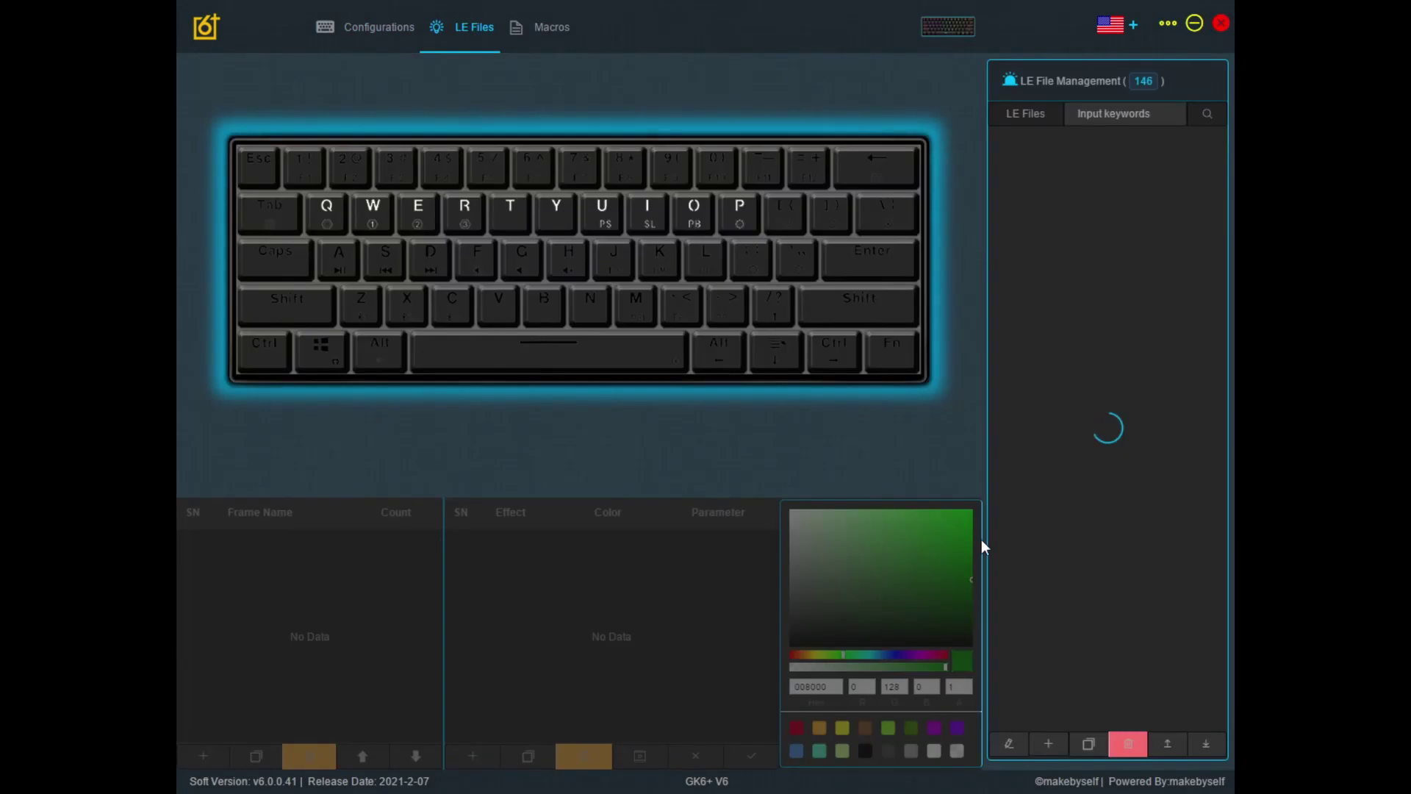
Reopen New LE file and set frame0's keys to the first row, Esc through Backspace
scroll(1165, 599, "down", 15)
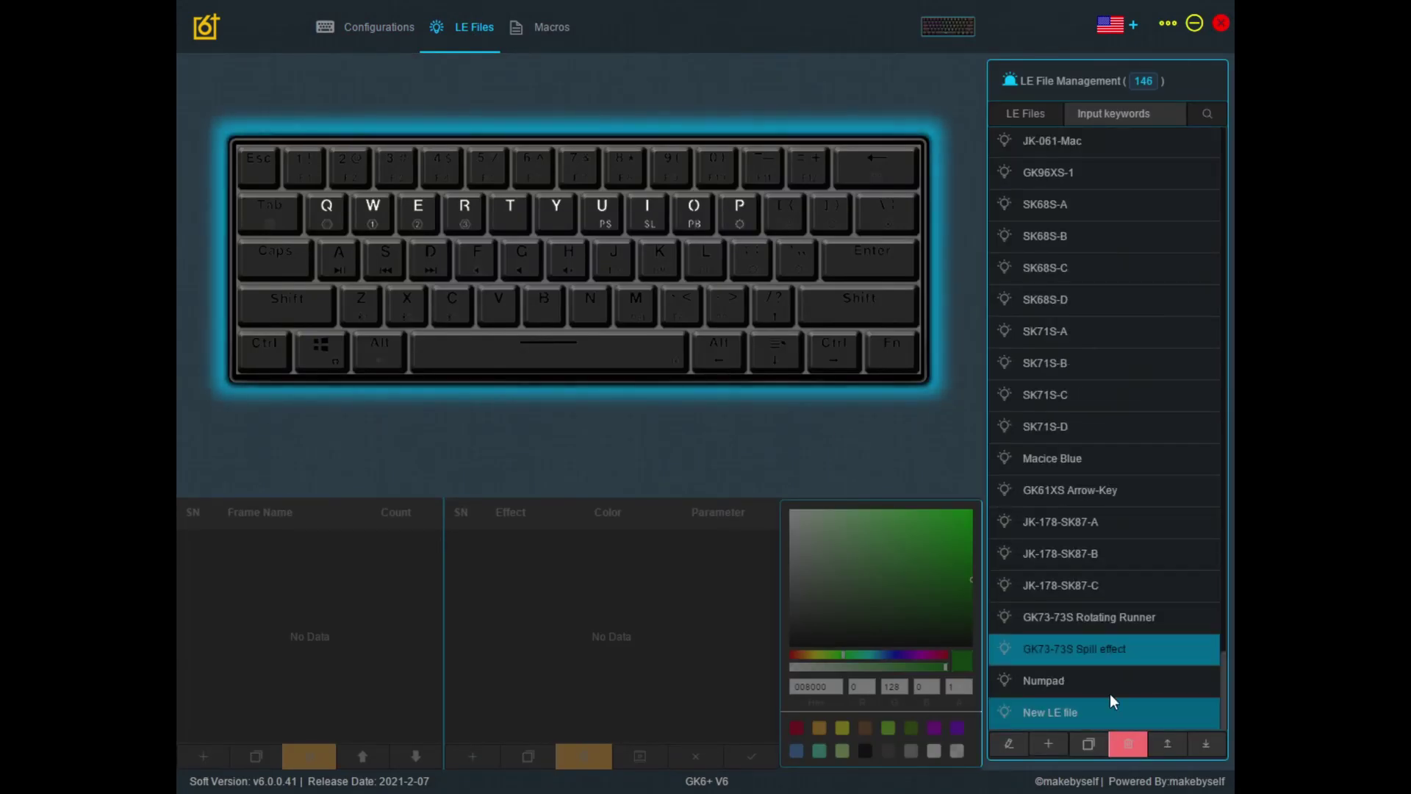
left_click(1017, 745)
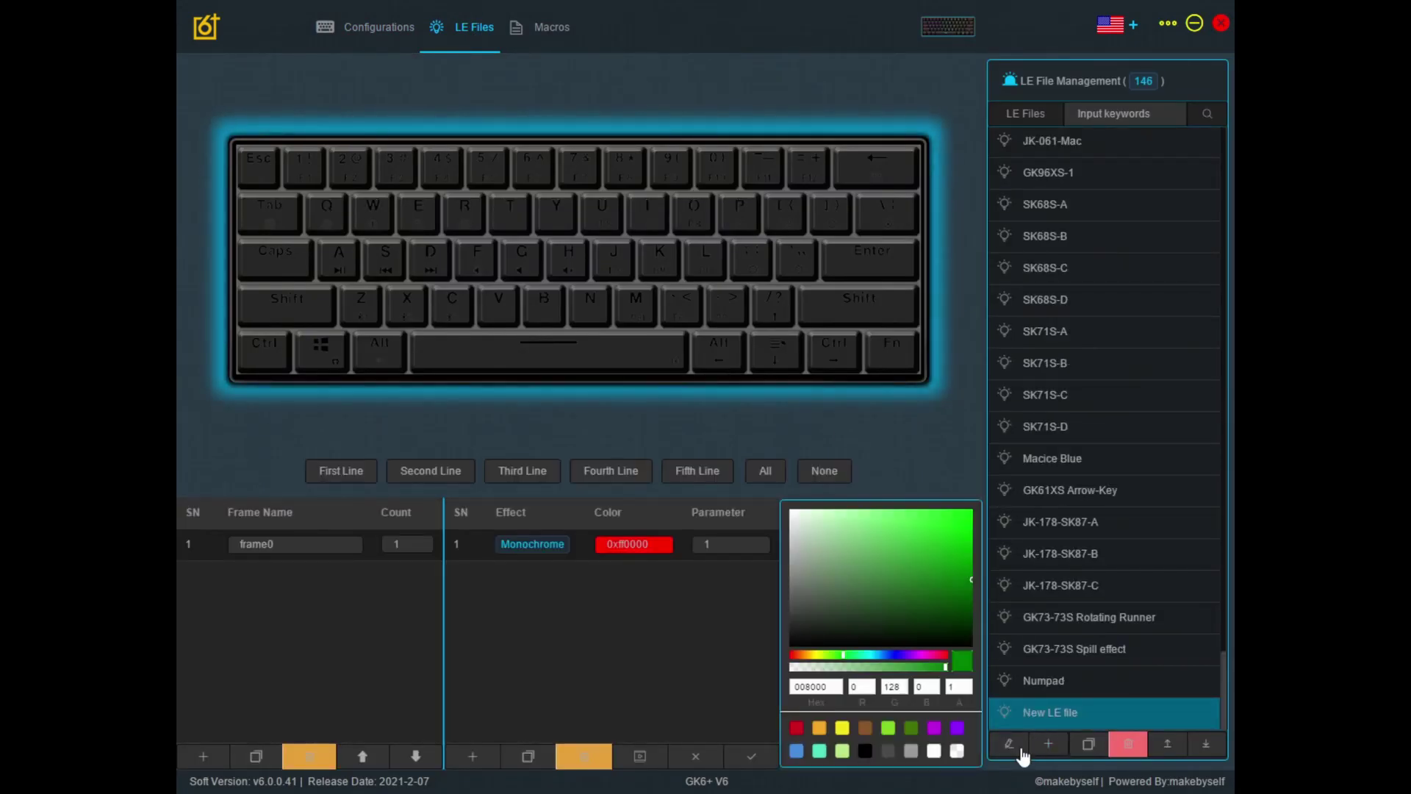
left_click(372, 550)
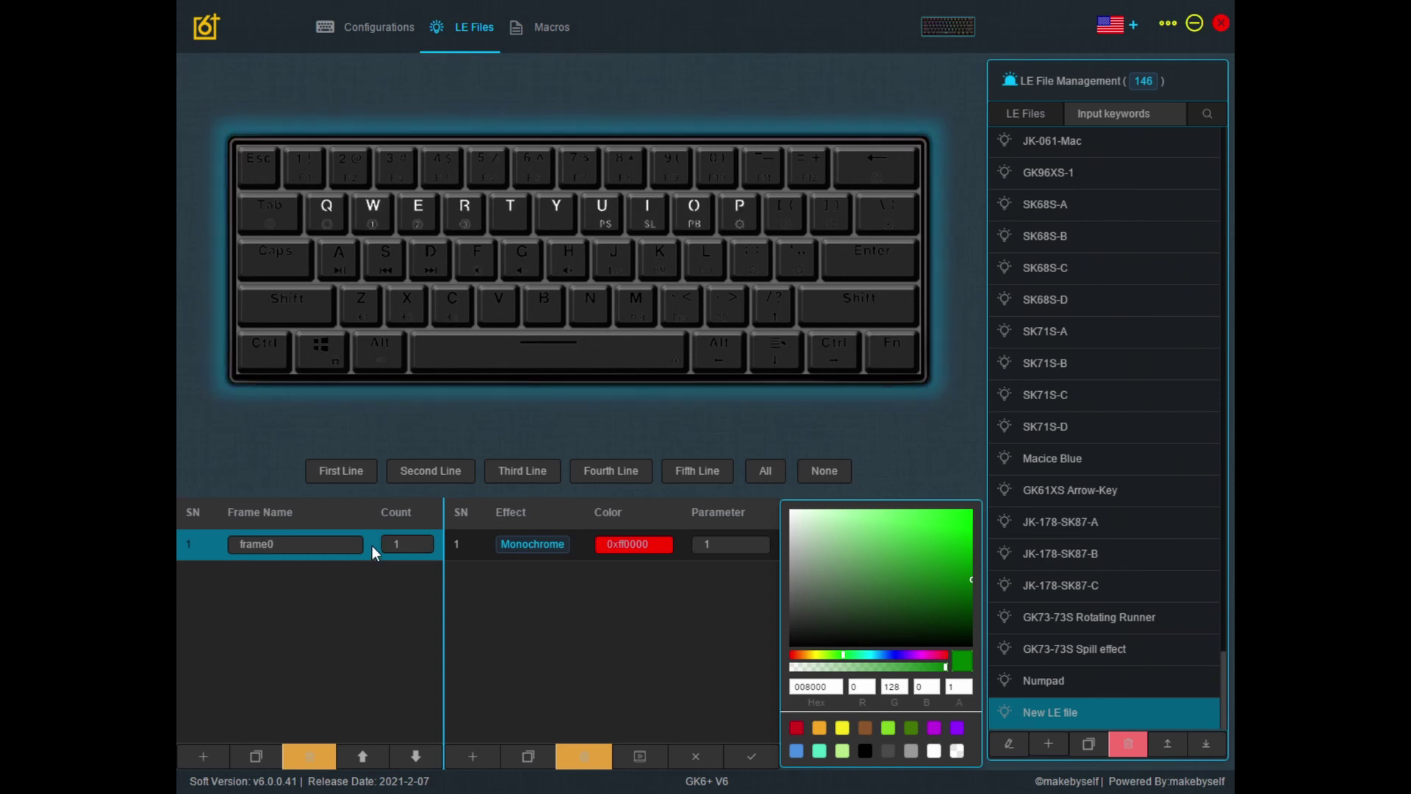
left_click(355, 480)
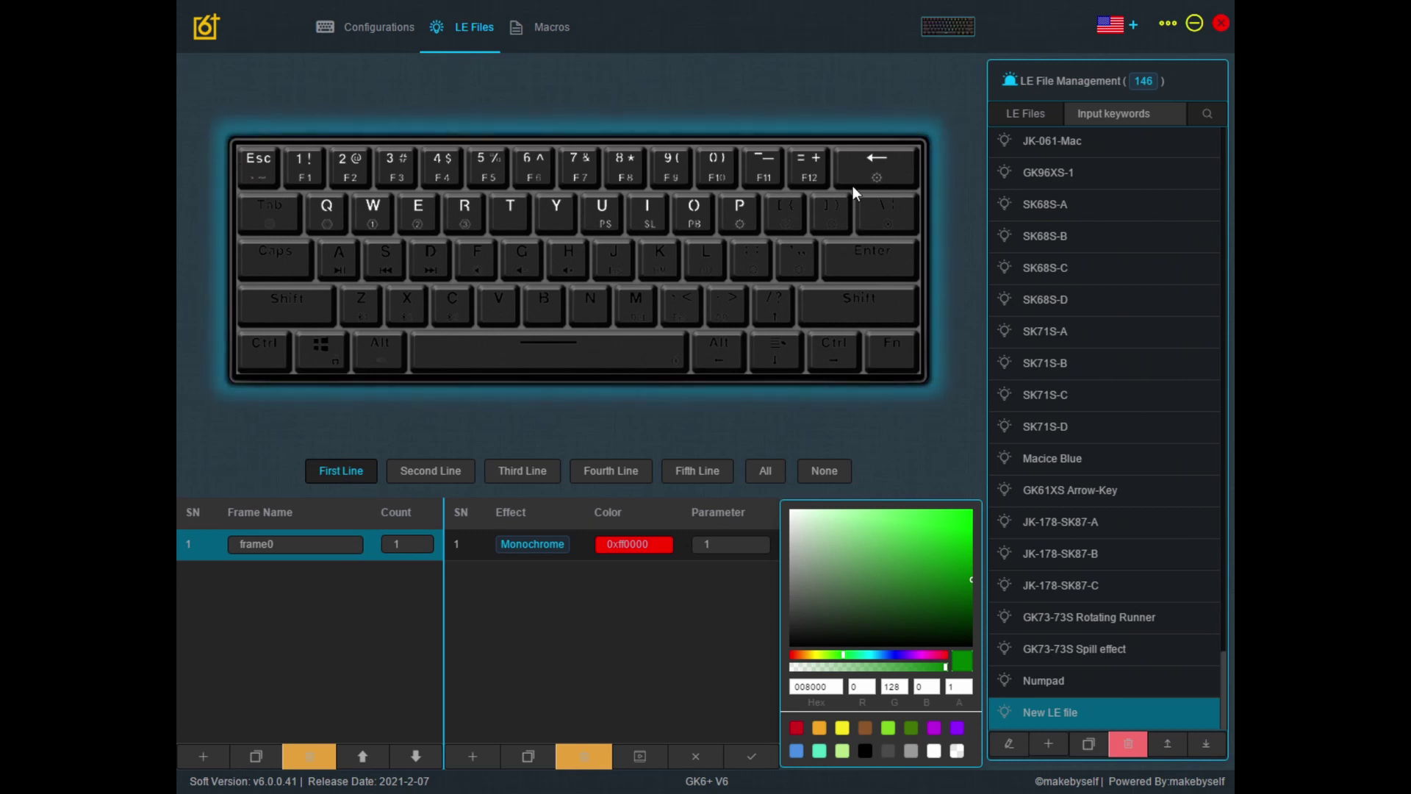
left_click(772, 483)
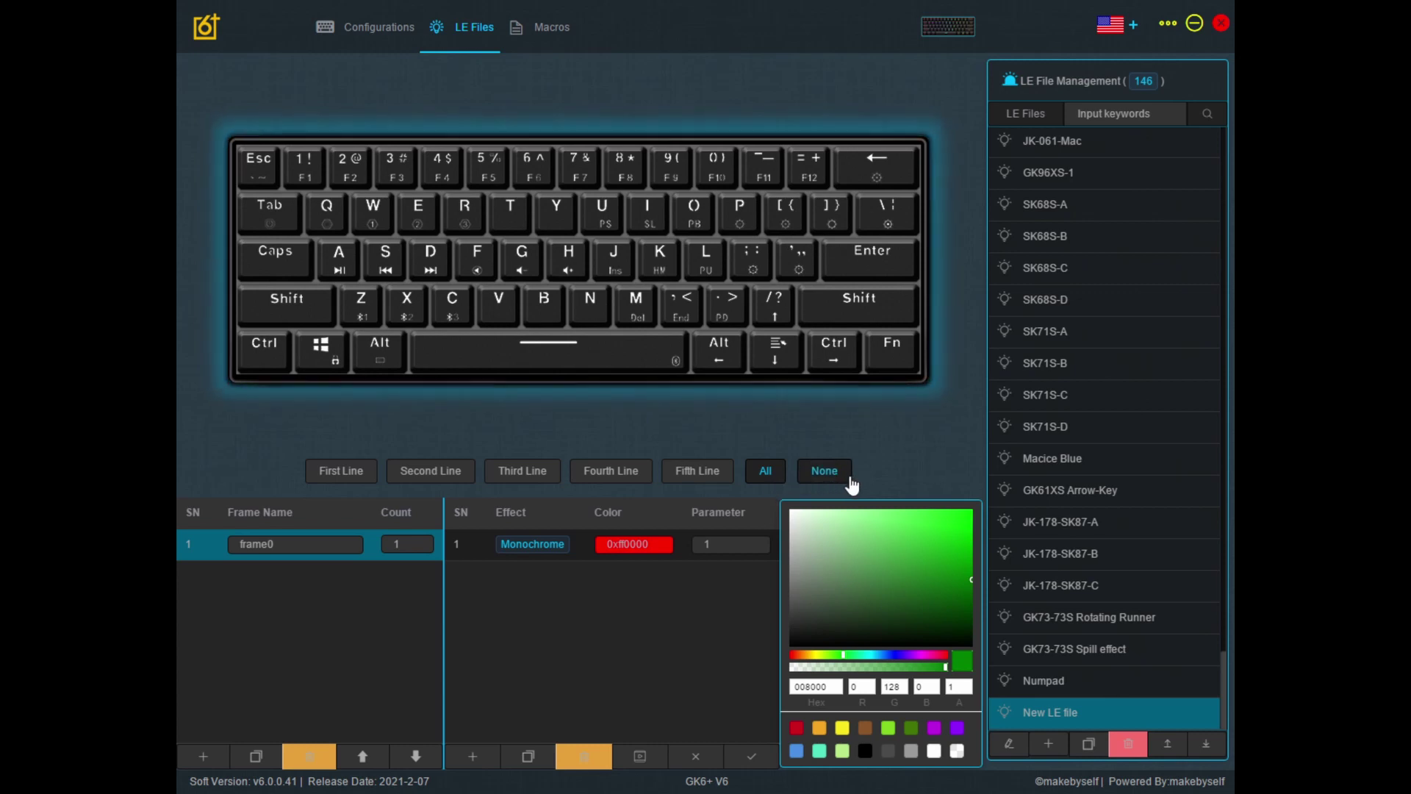
left_click(824, 472)
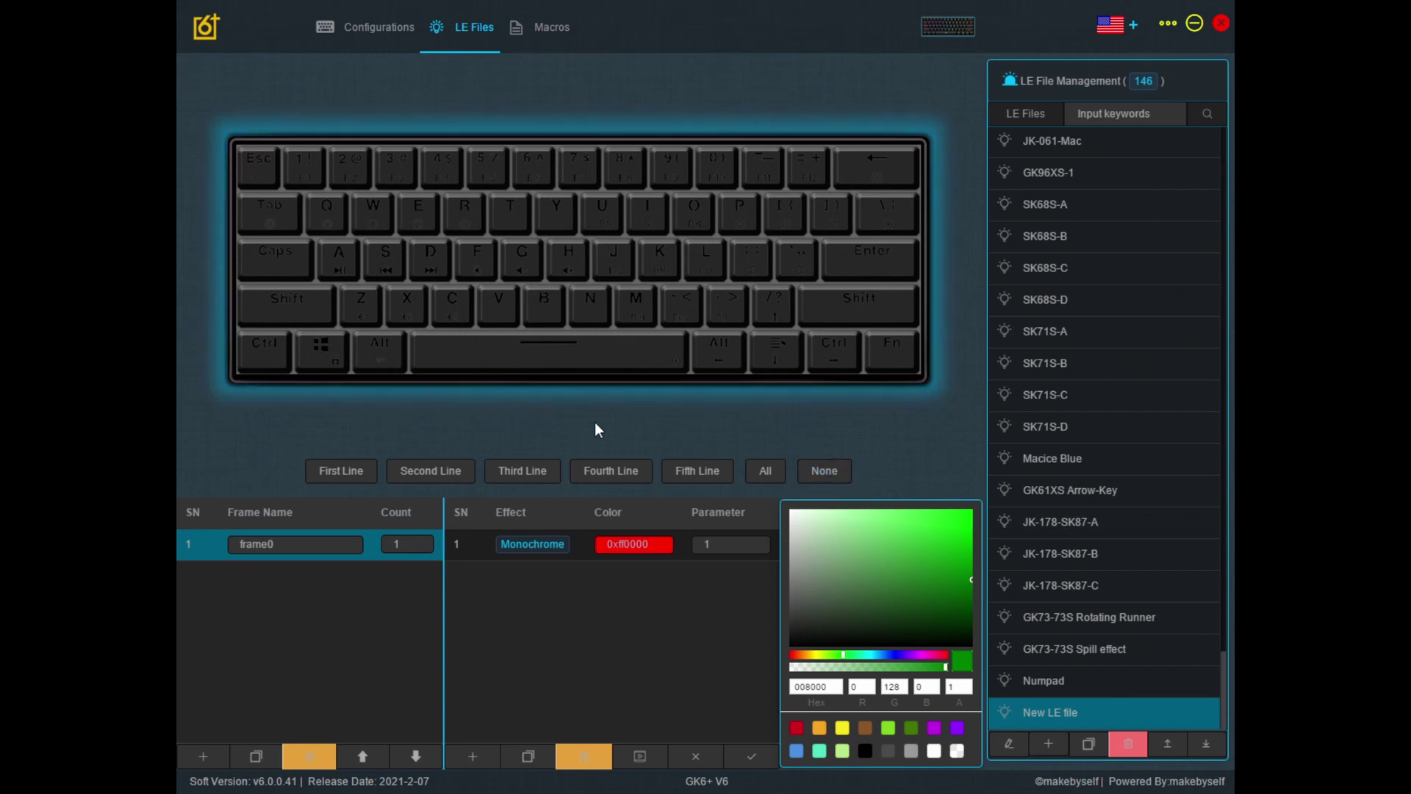
left_click(360, 476)
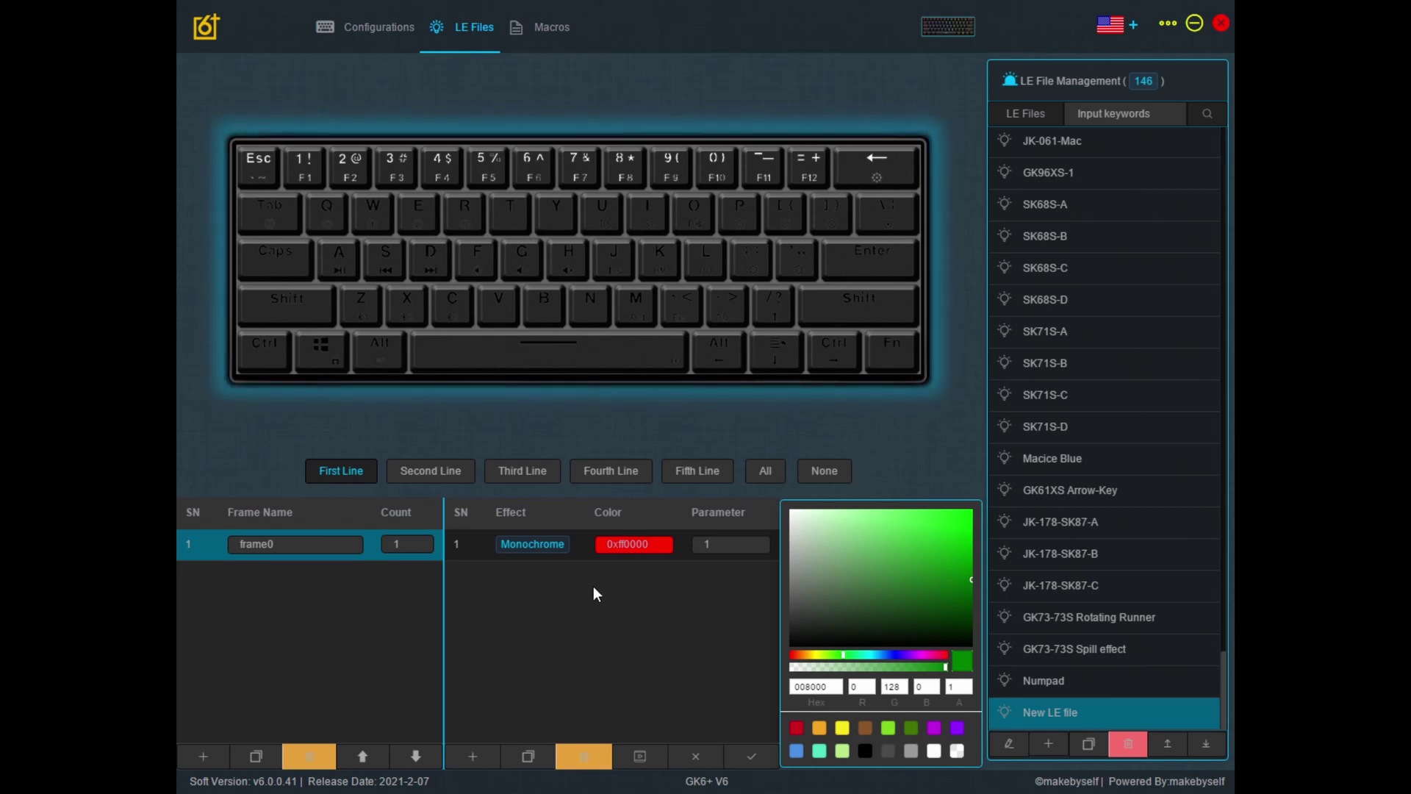
Limit the red Monochrome effect to keys Esc through 6 and save the file
left_click(579, 554)
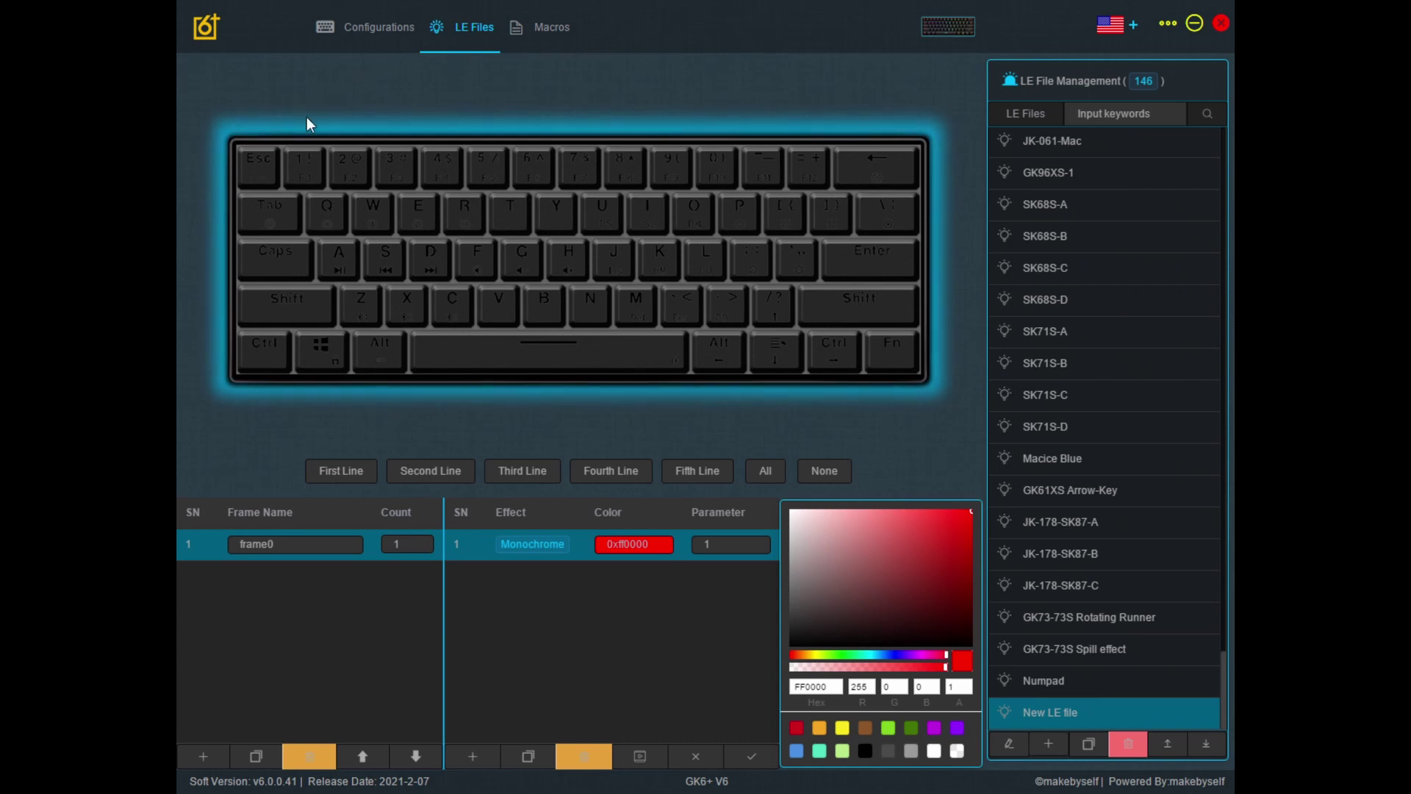
left_click_drag(306, 173, 544, 171)
left_click(752, 755)
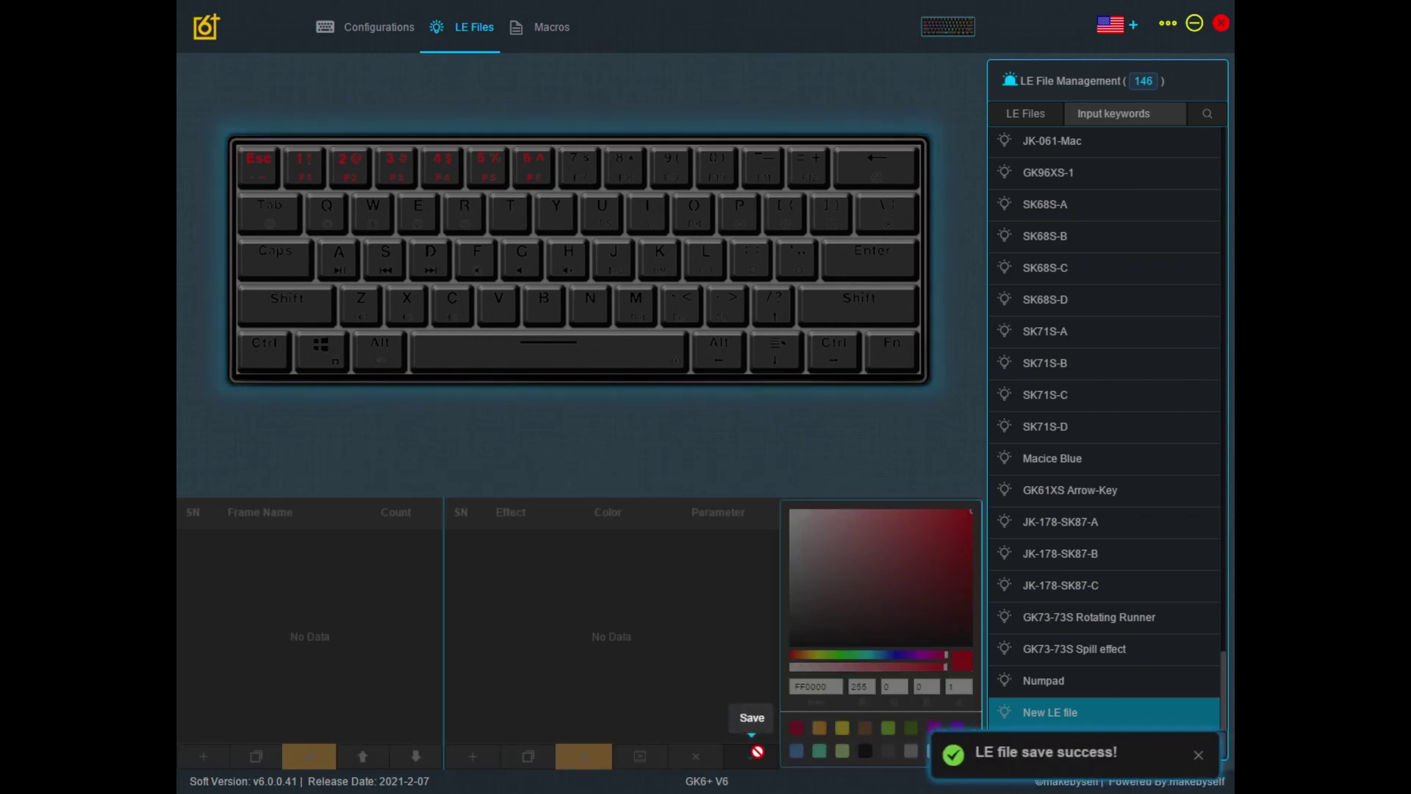
Apply the updated New LE file to the keyboard from Configurations
left_click(378, 28)
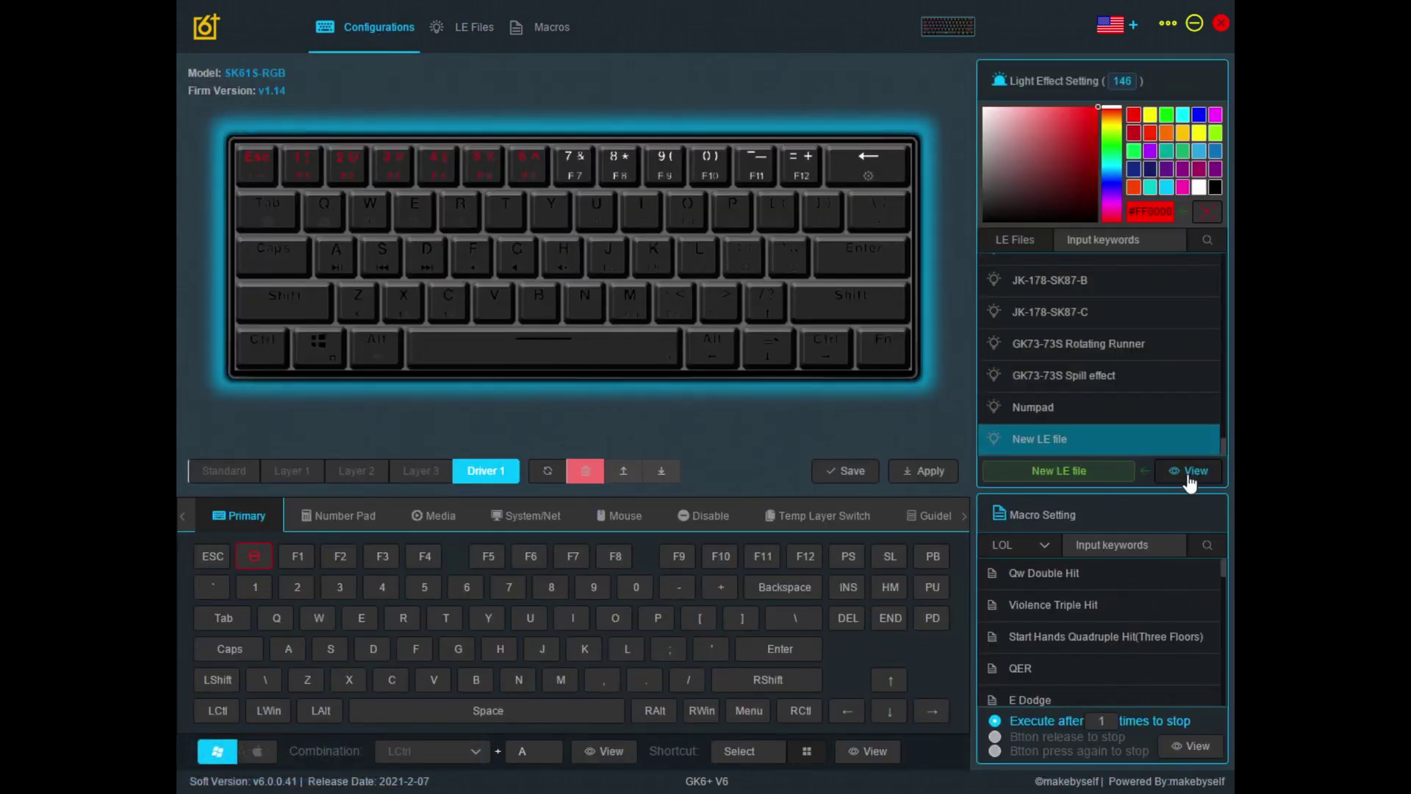
left_click(923, 470)
Add an RGB effect to frame0 of New LE file and change its parameter from 30 to 1
left_click(474, 33)
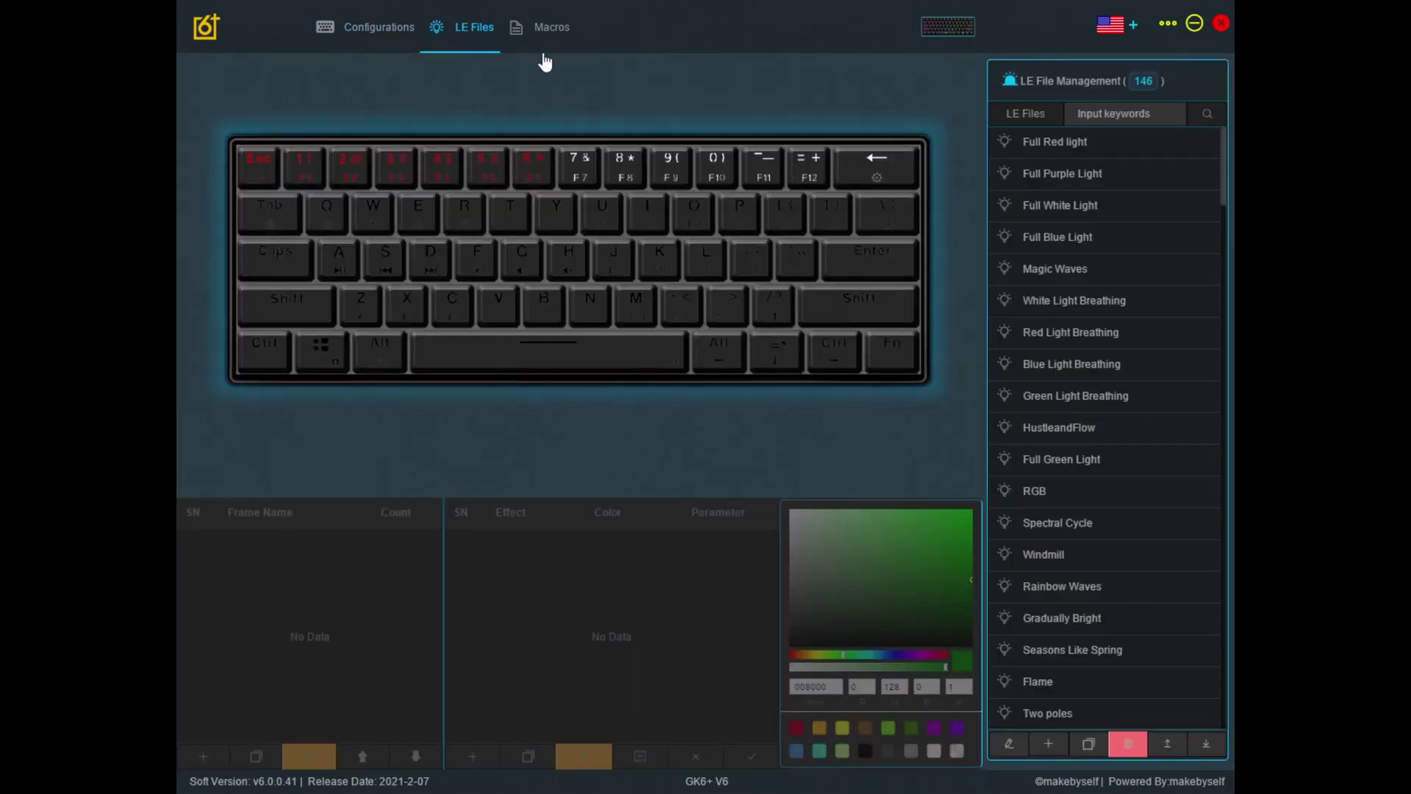
left_click(1011, 746)
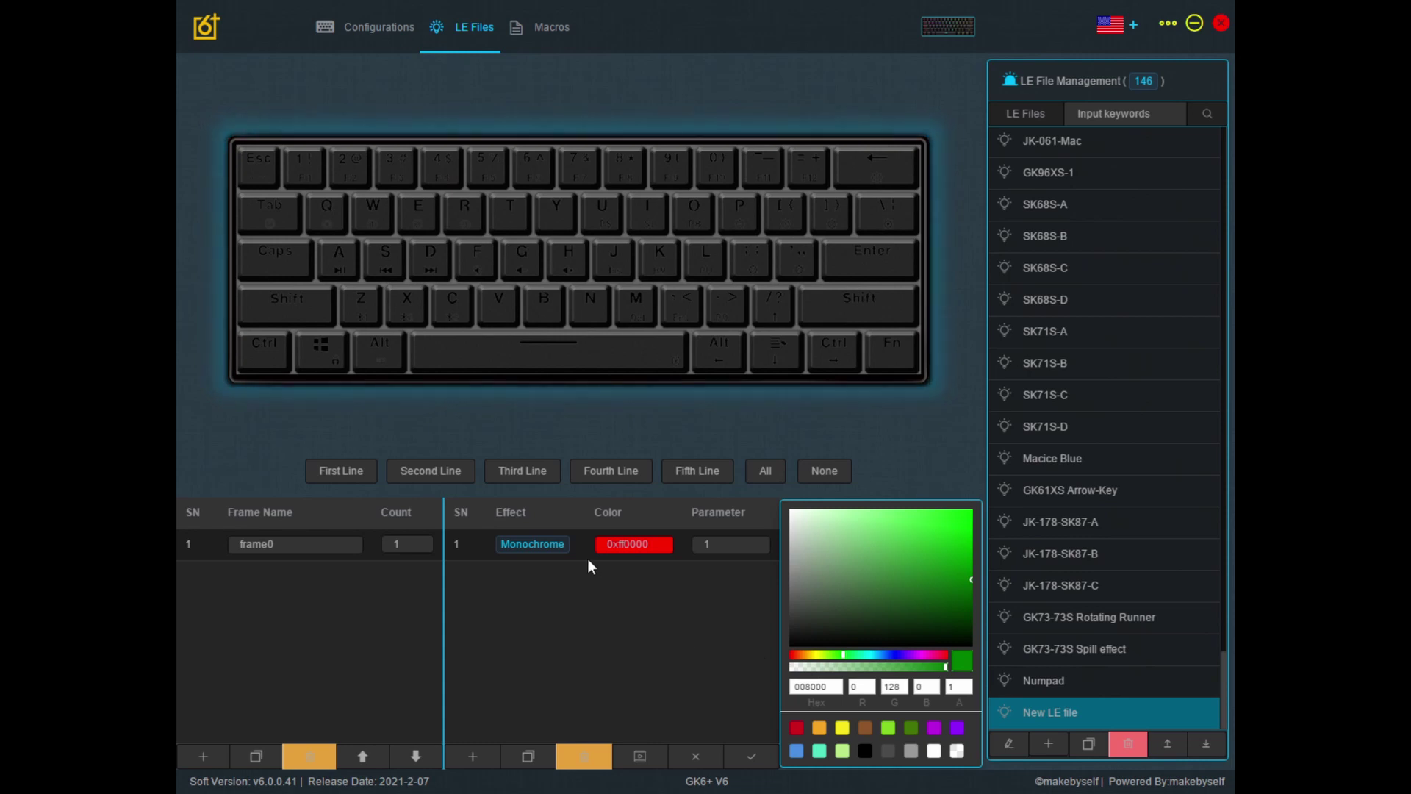
left_click(582, 550)
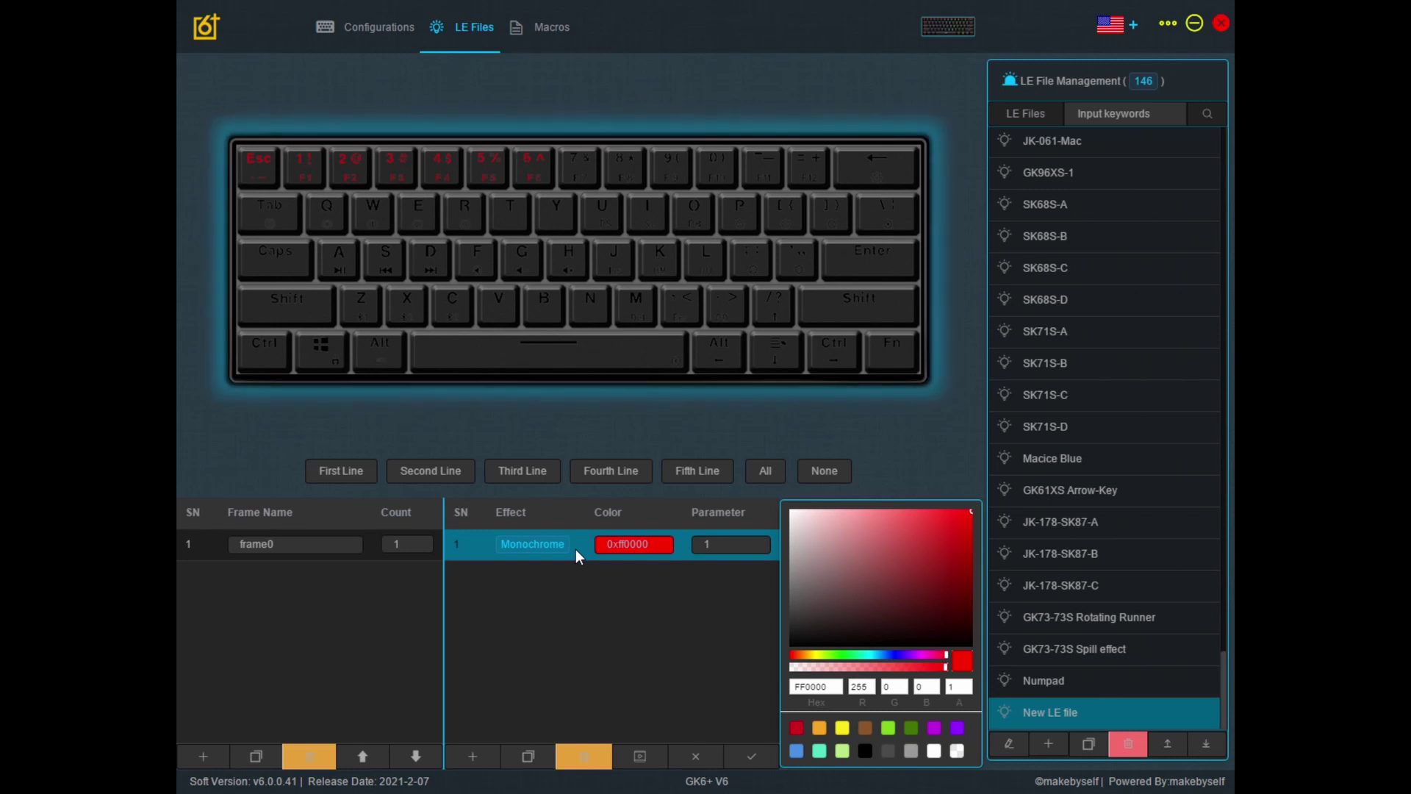
left_click(494, 760)
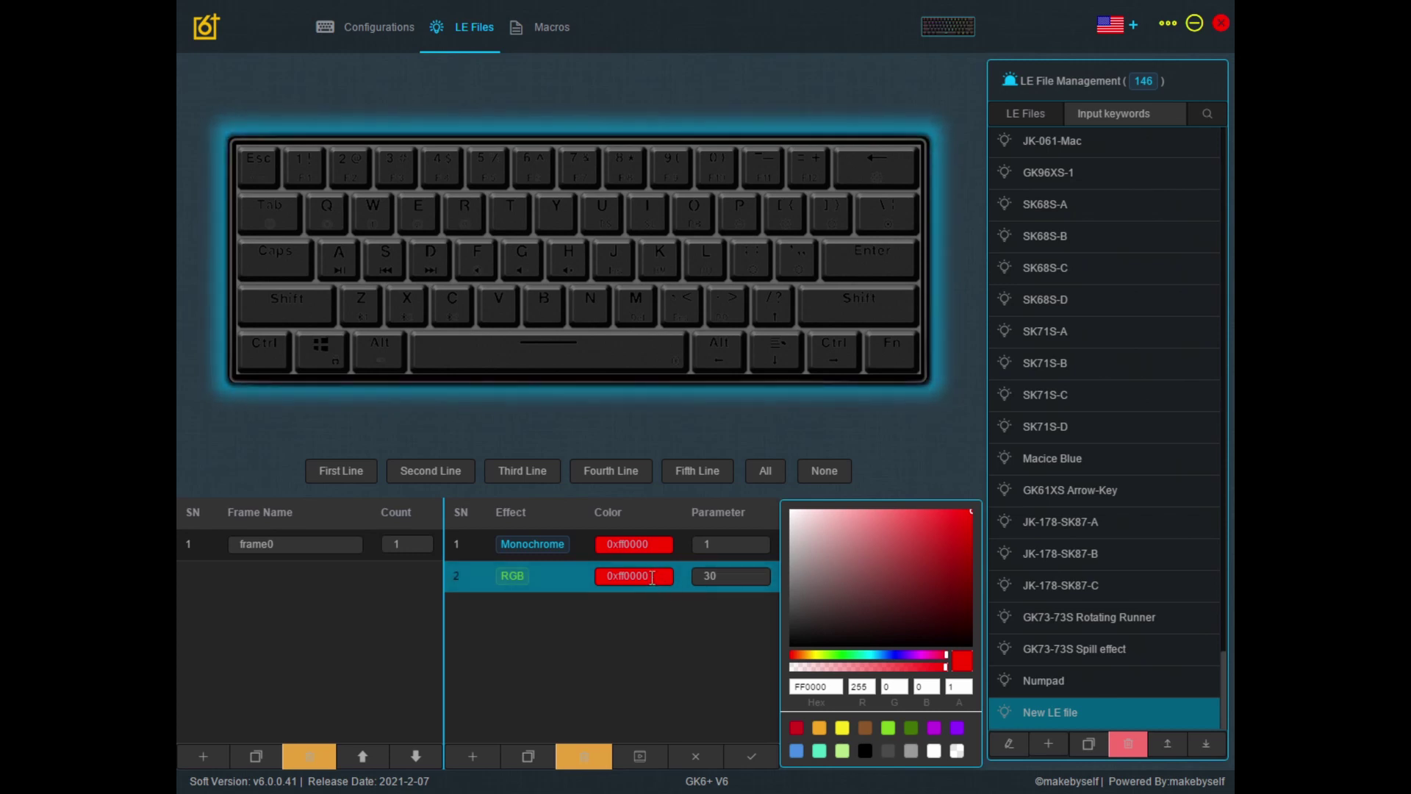
double_click(735, 577)
type("1")
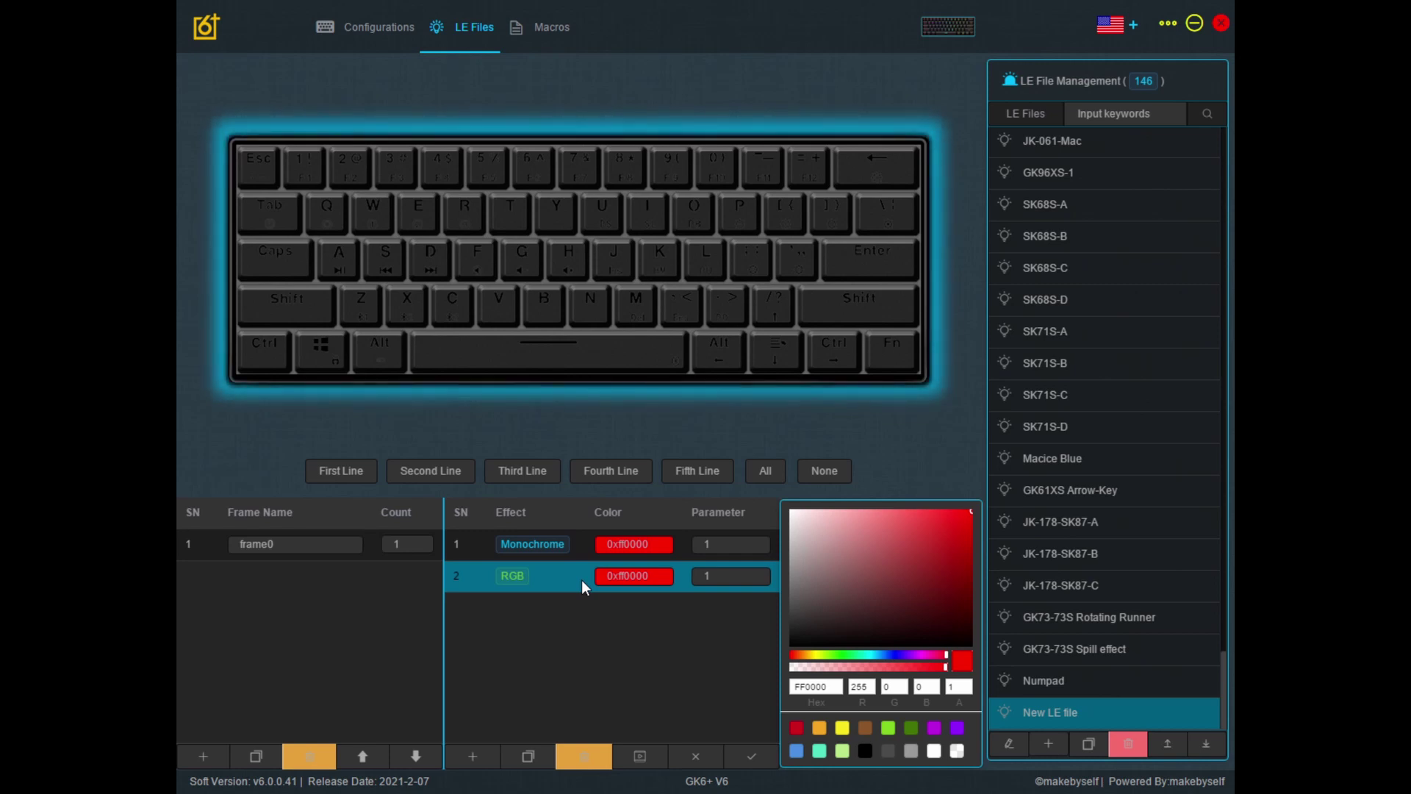
Assign keys 7, 8, 9, 0, -, = and Backspace to the RGB effect
left_click(584, 171)
left_click(624, 171)
left_click(670, 171)
left_click(721, 166)
left_click(763, 170)
left_click(813, 169)
left_click(847, 175)
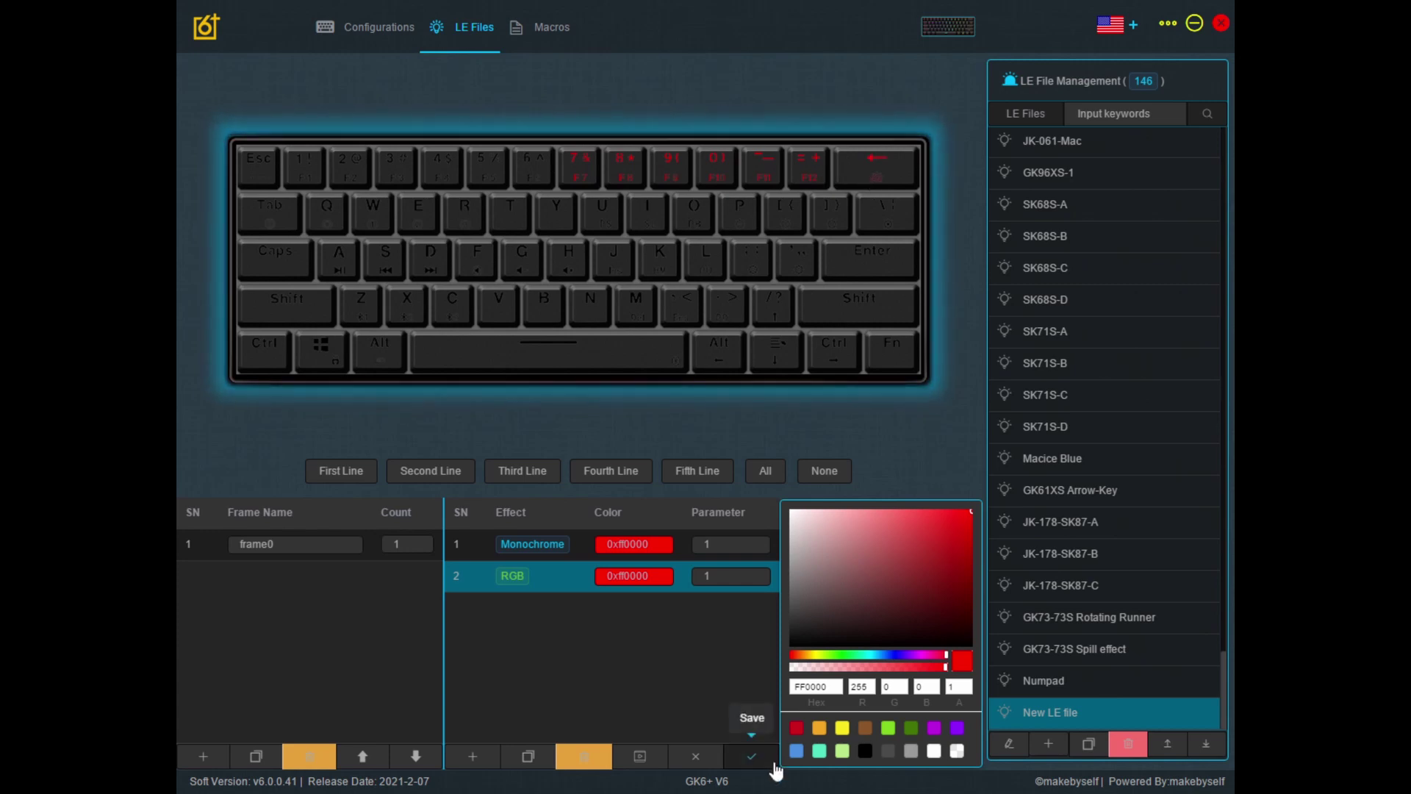
Save New LE file, apply it to the keyboard, and return to LE Files
left_click(751, 756)
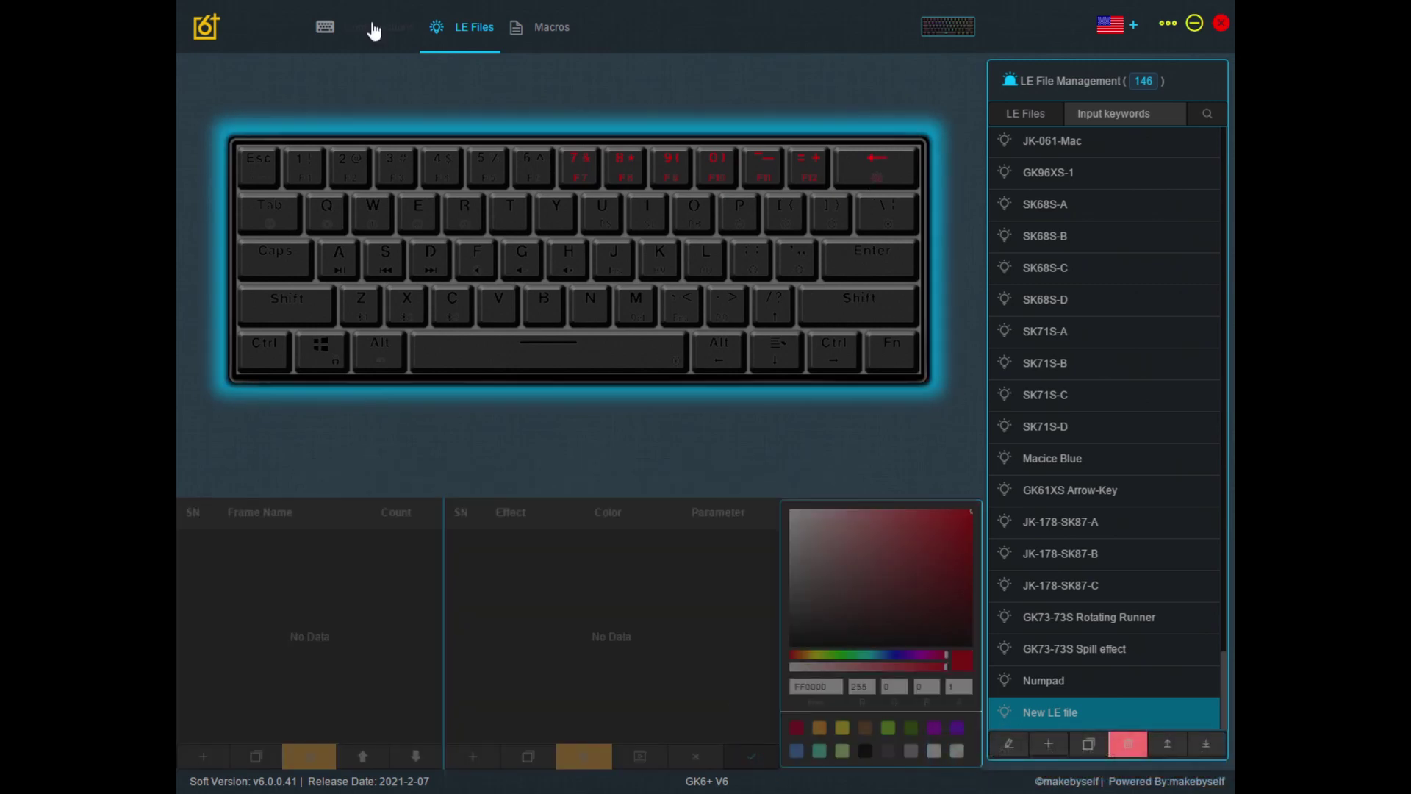
left_click(372, 28)
left_click(1094, 438)
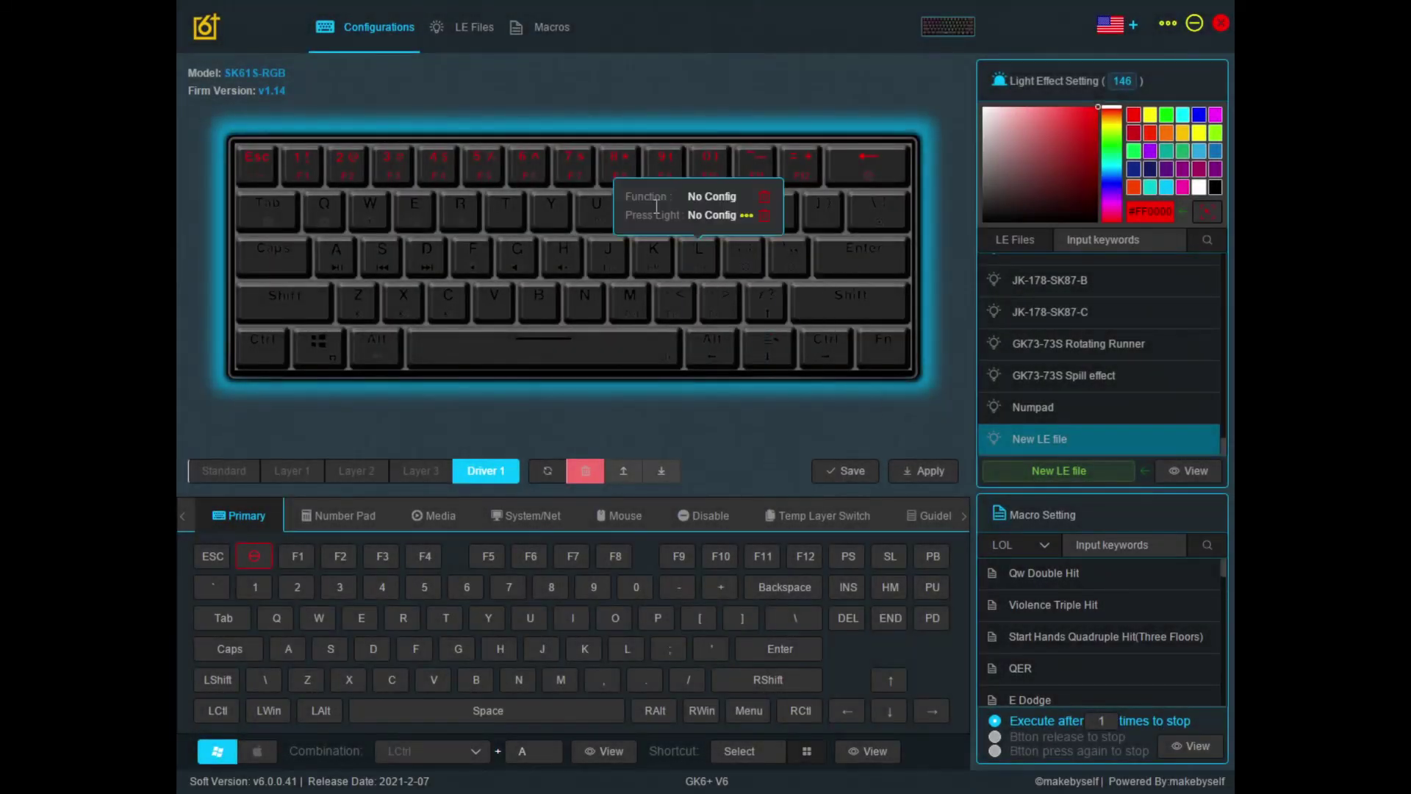
left_click(457, 38)
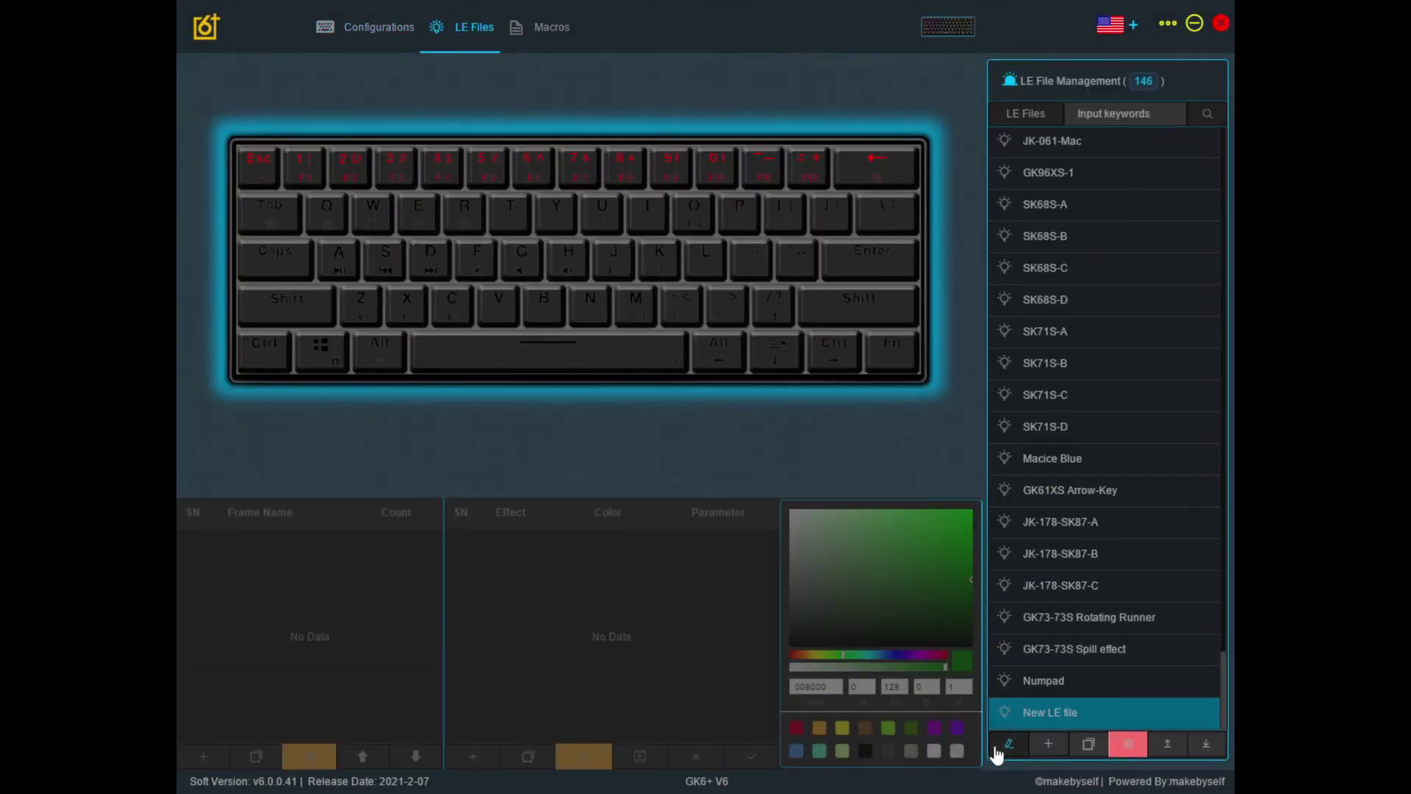
Change the RGB effect's parameter in New LE file from 1 to 2 and save
left_click(996, 747)
left_click(700, 575)
key("BackSpace")
type("2")
key("Return")
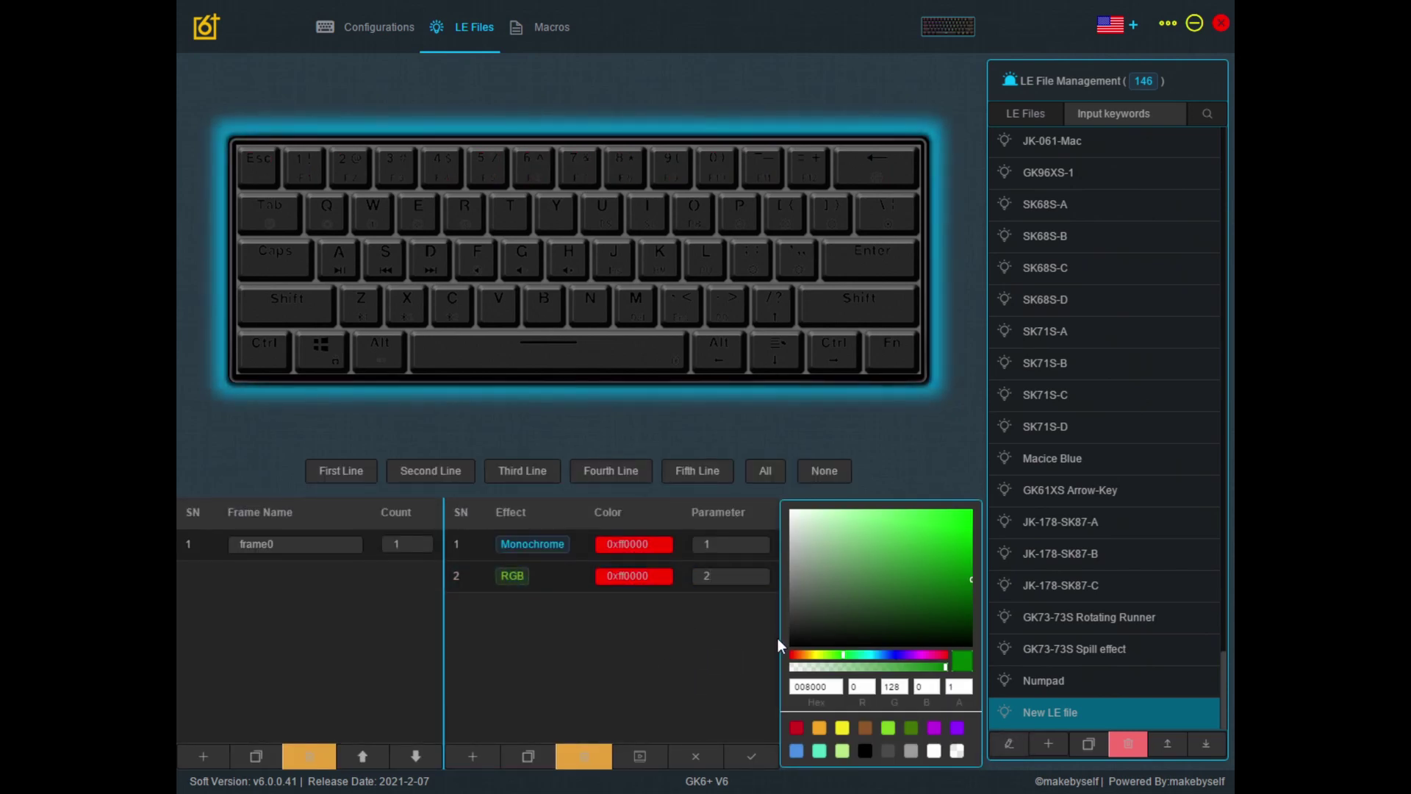
left_click(758, 764)
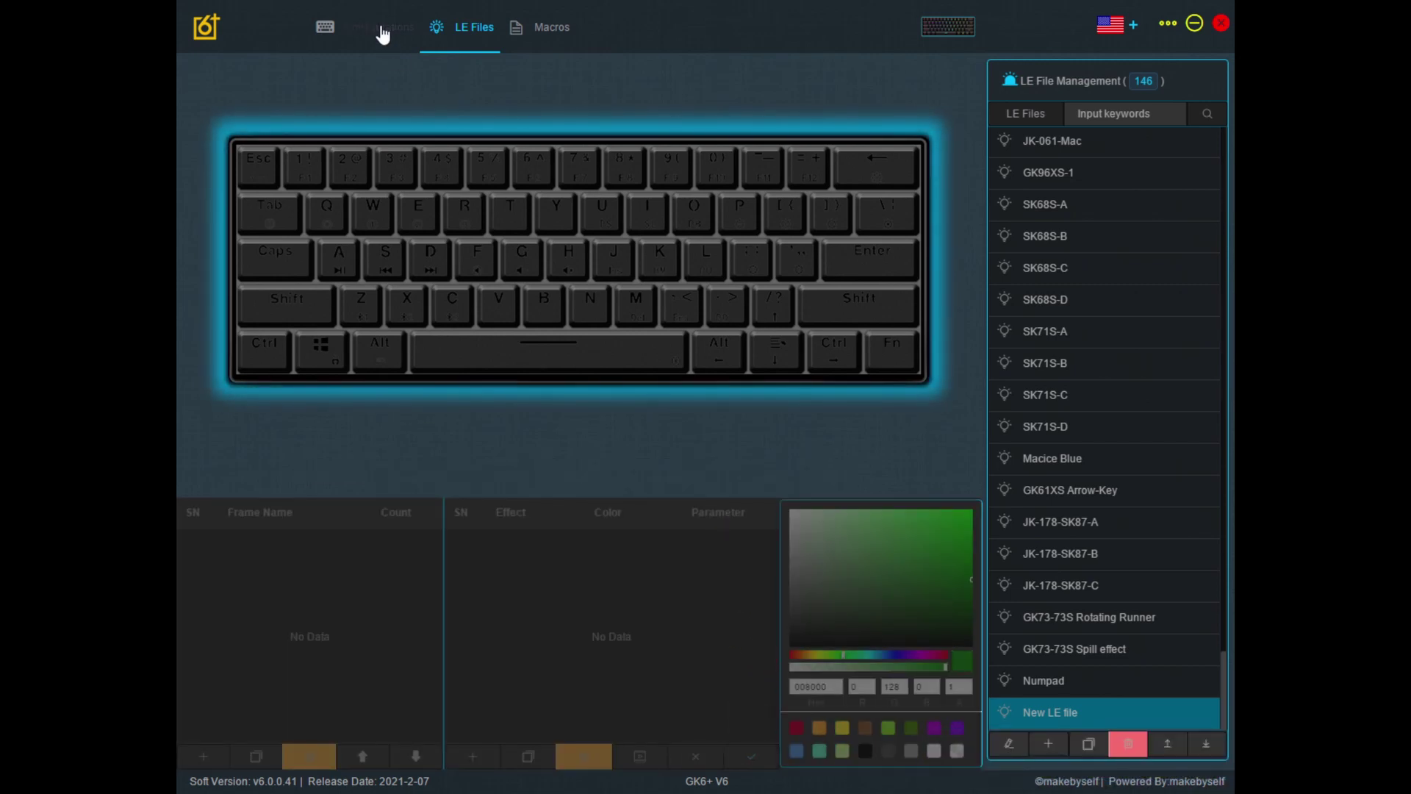
left_click(382, 29)
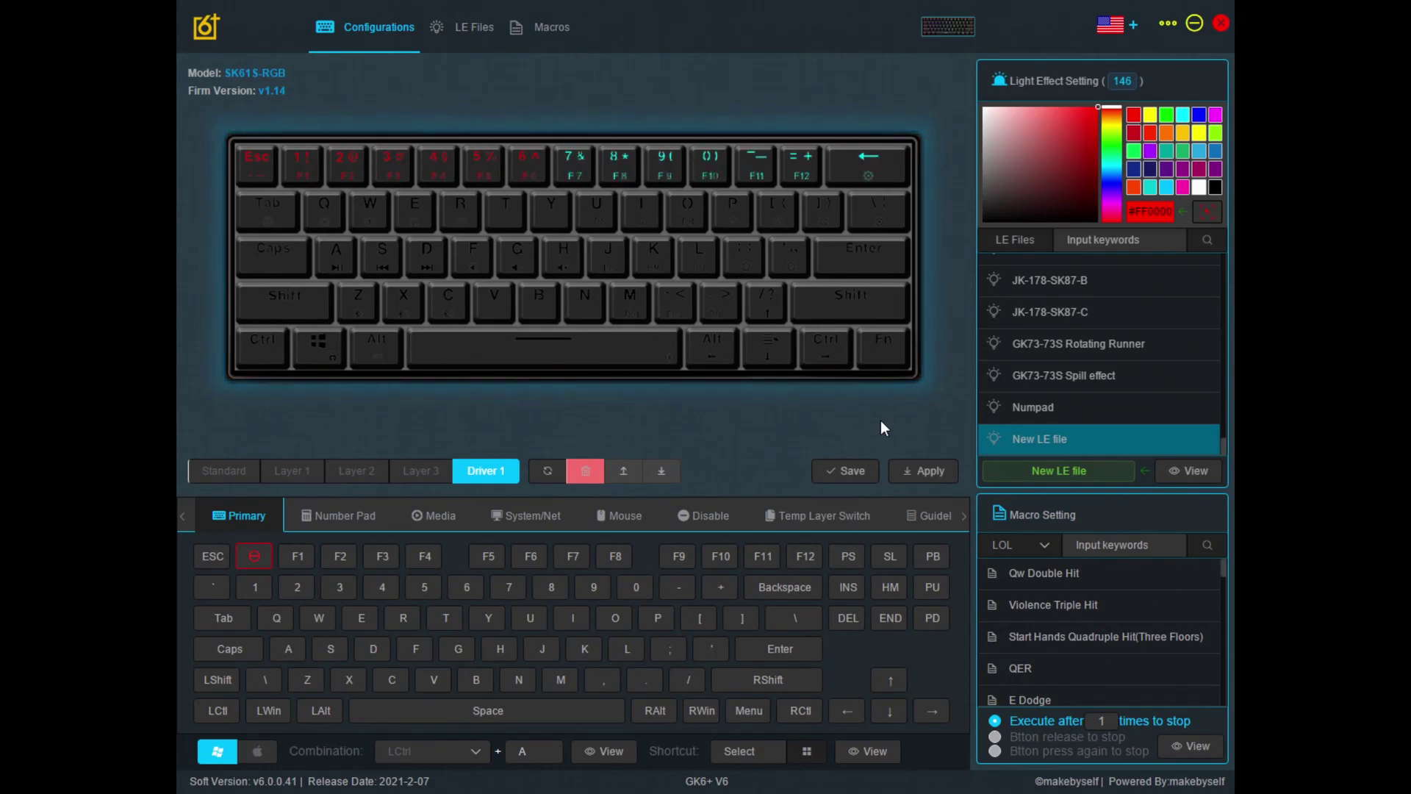
Change the RGB effect parameter in New LE file to 30, save it, and check Configurations
left_click(470, 33)
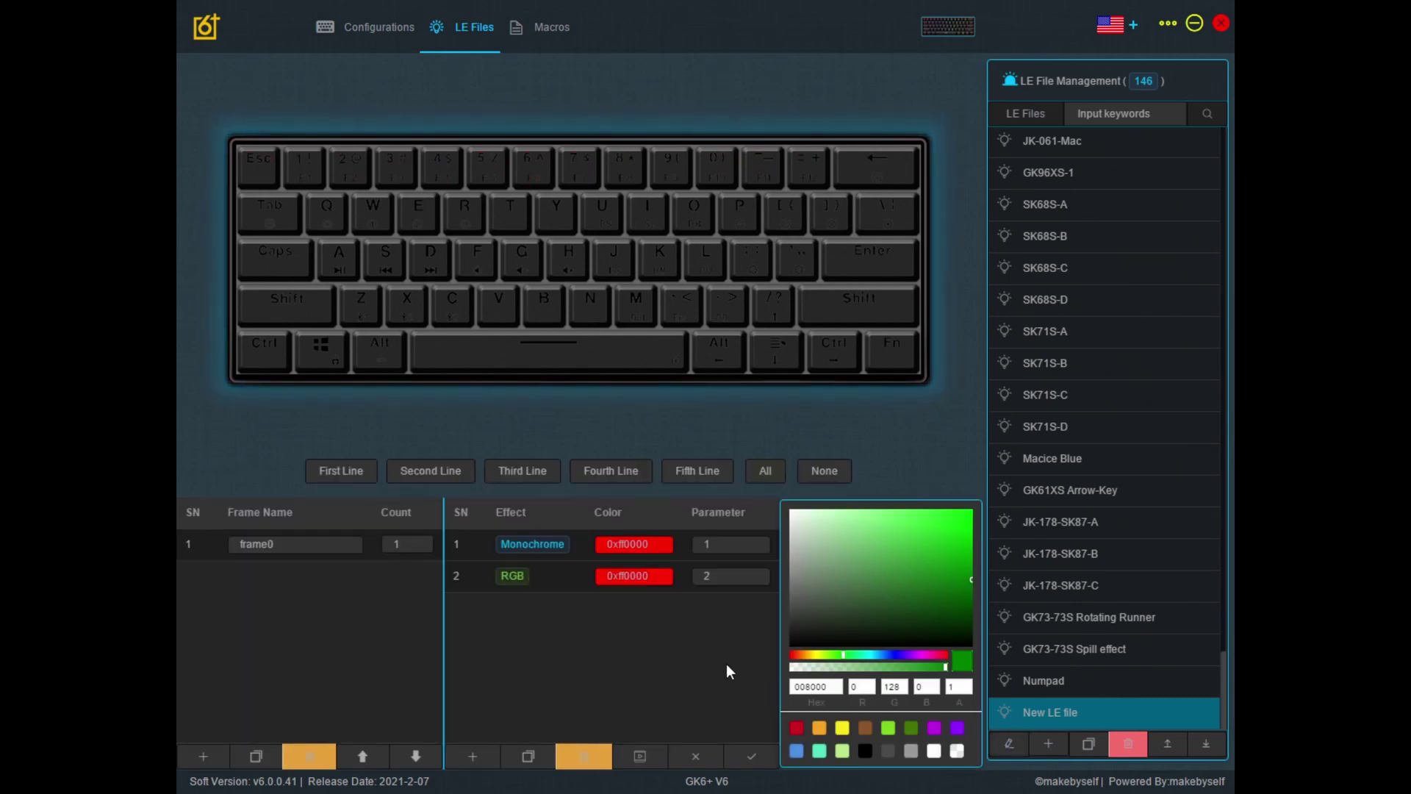
double_click(710, 576)
type("30")
left_click(751, 755)
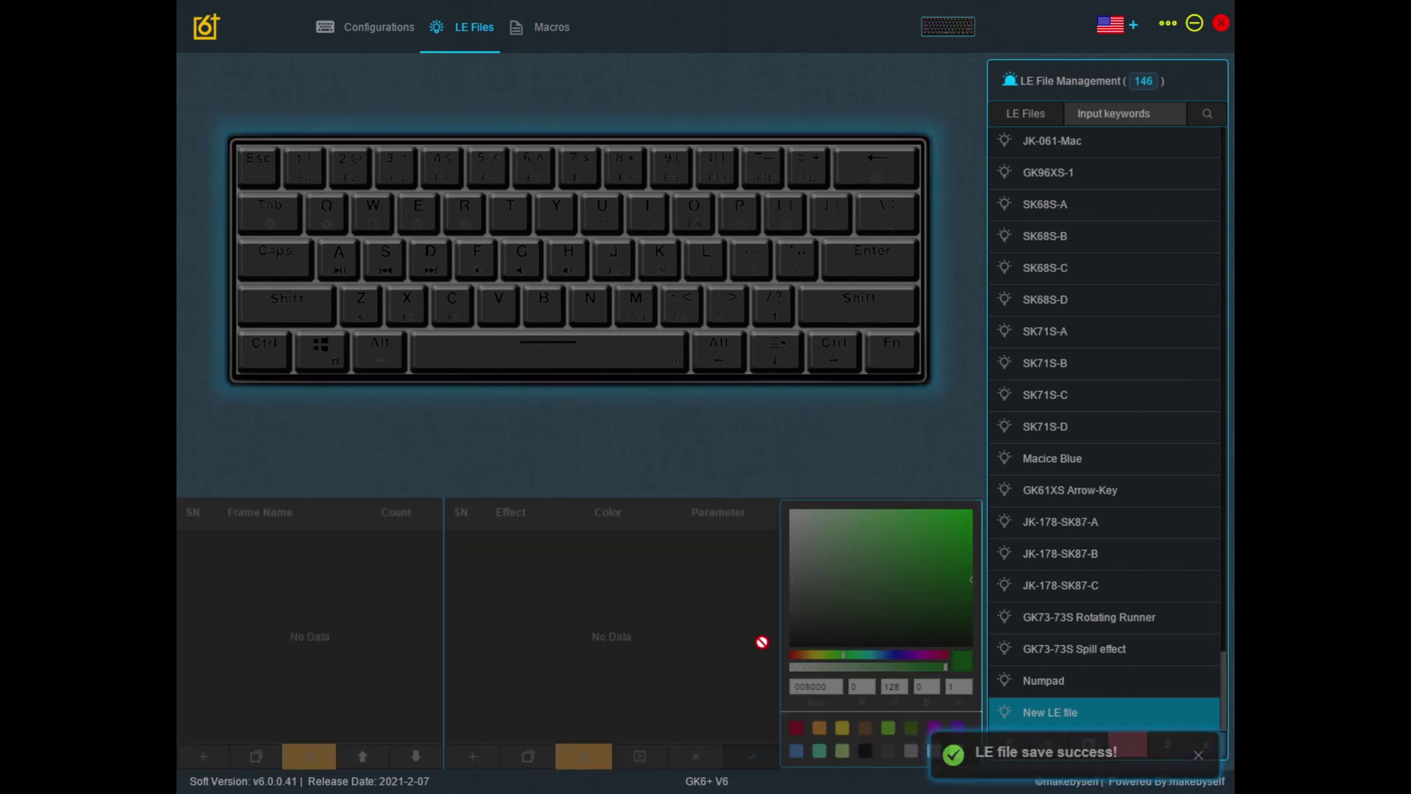
left_click(383, 29)
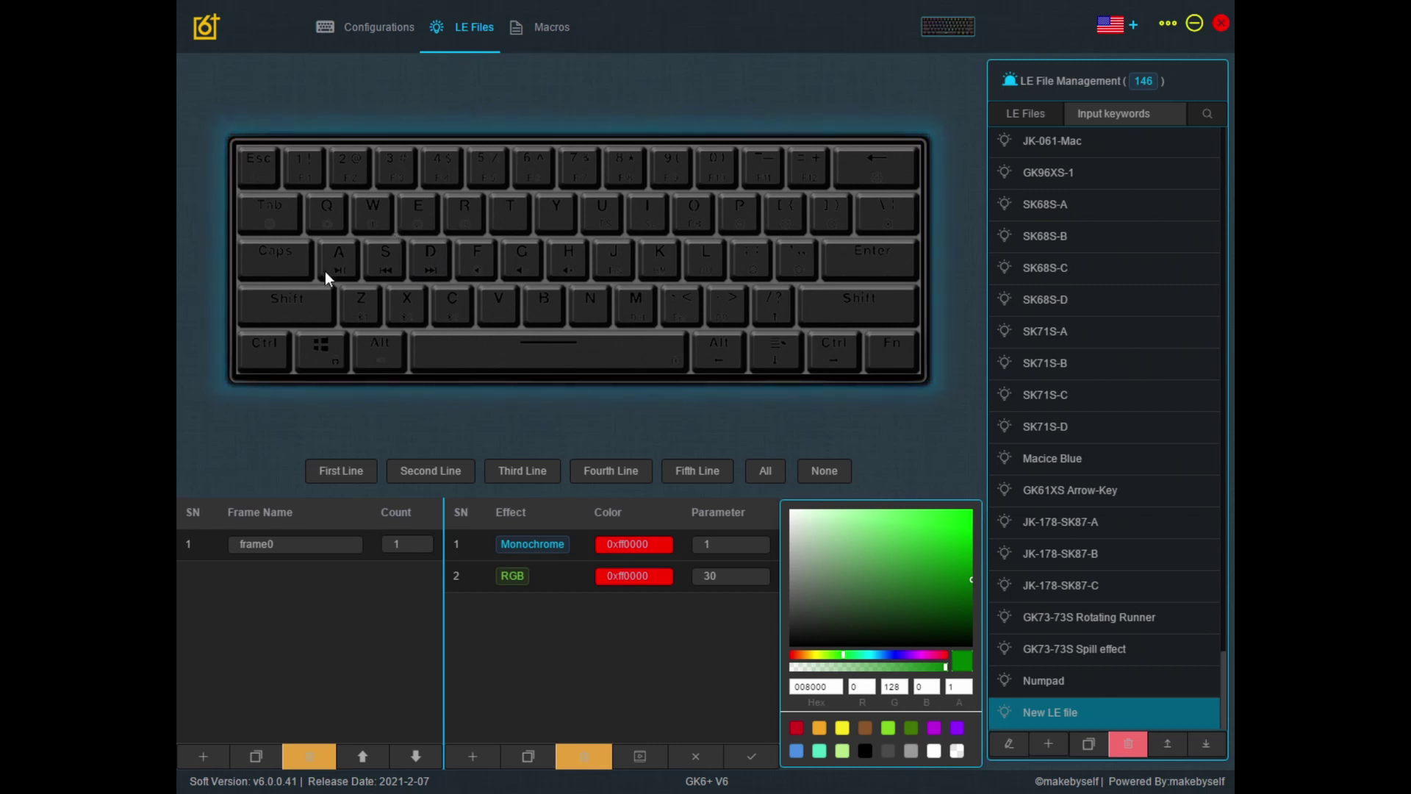
Select frame0 and pick the S and D keys for the new effect
left_click(372, 543)
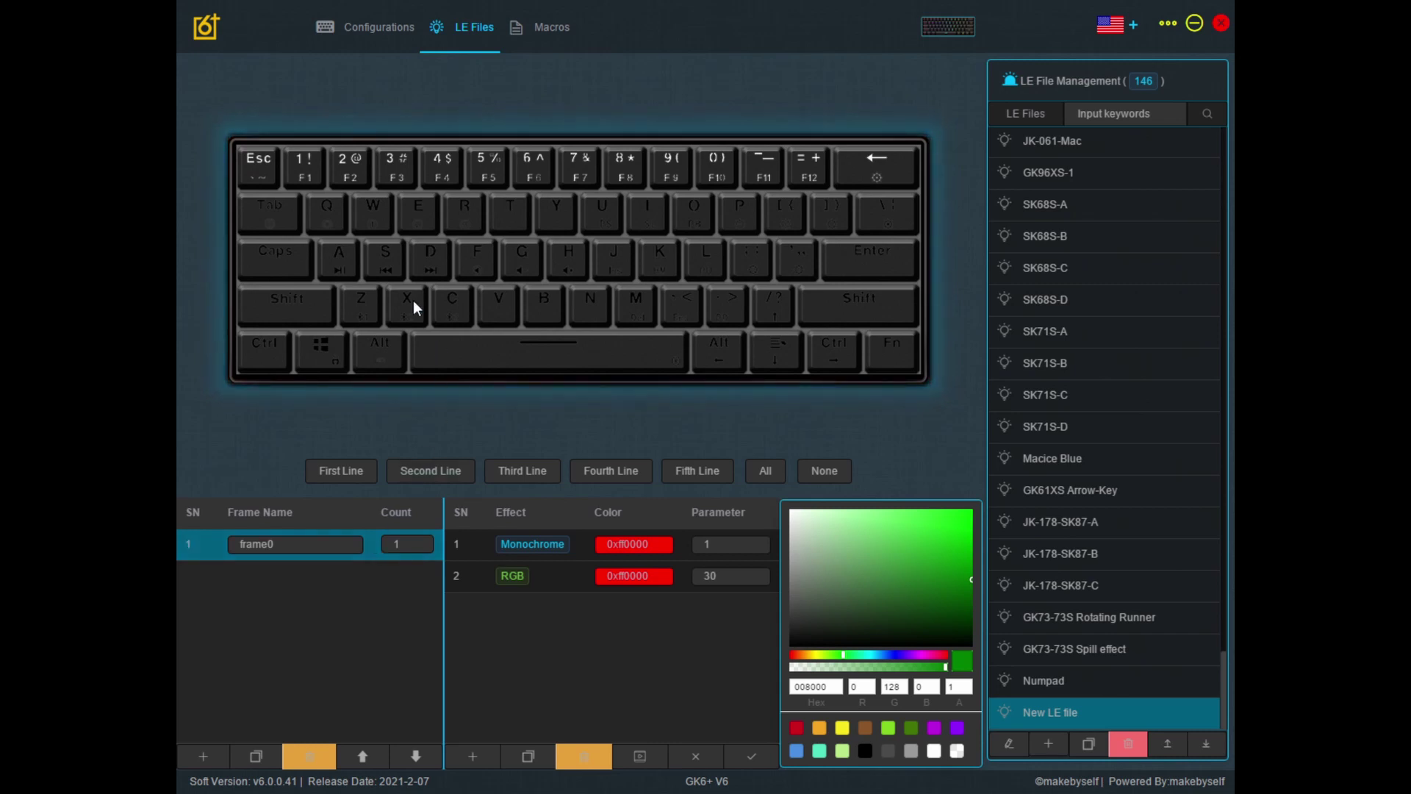
left_click(386, 261)
left_click(432, 259)
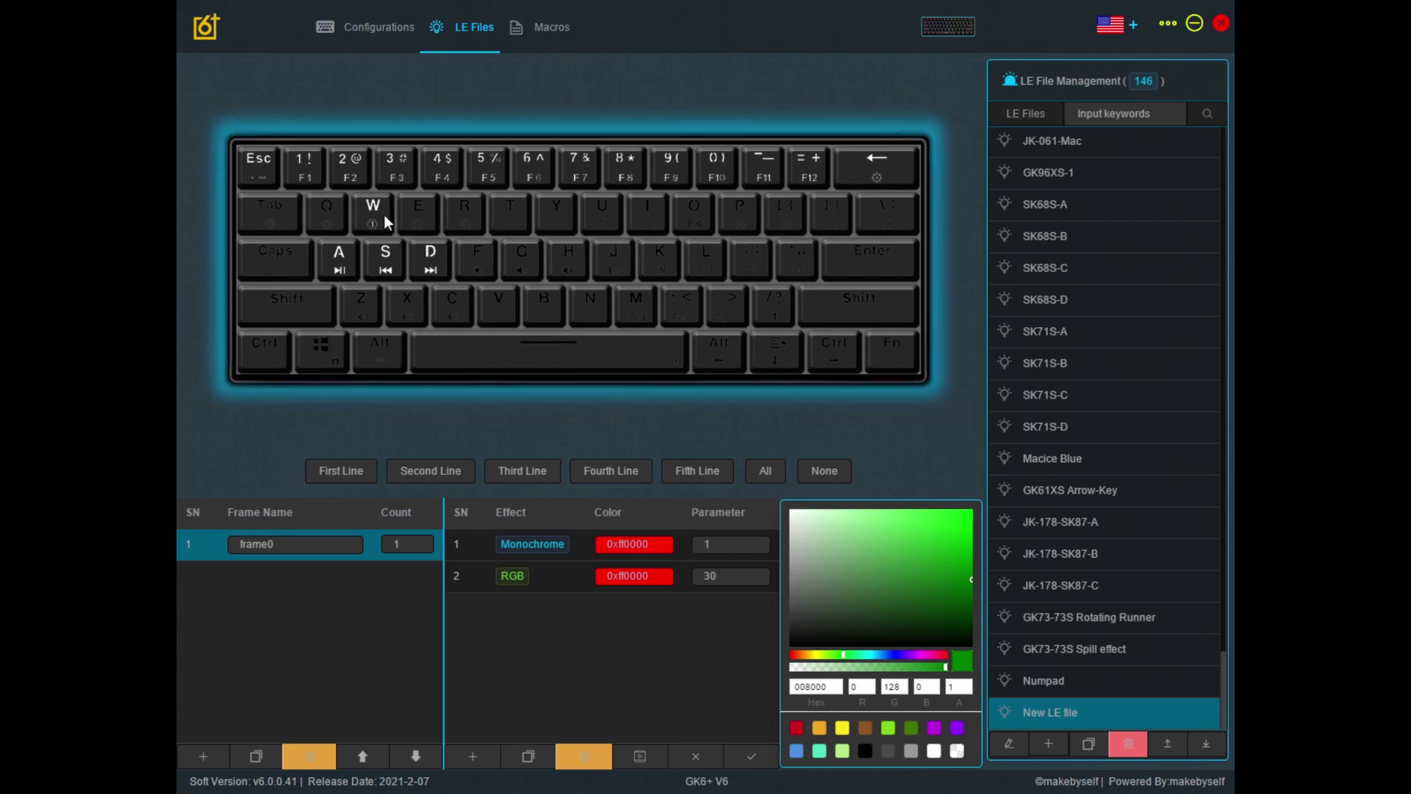
Add a red Breathing effect to frame0 on the WASD keys and save New LE file
left_click(472, 757)
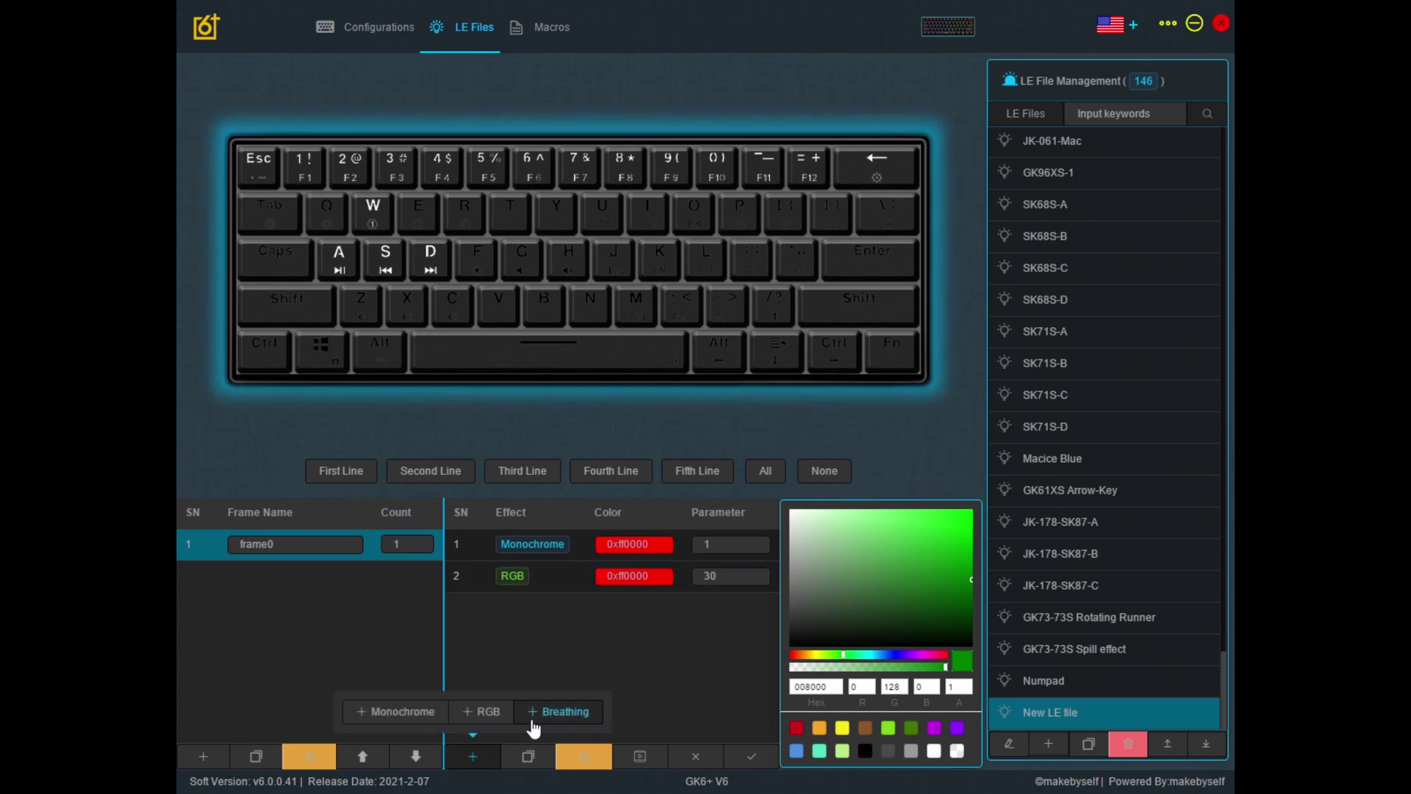
left_click(589, 713)
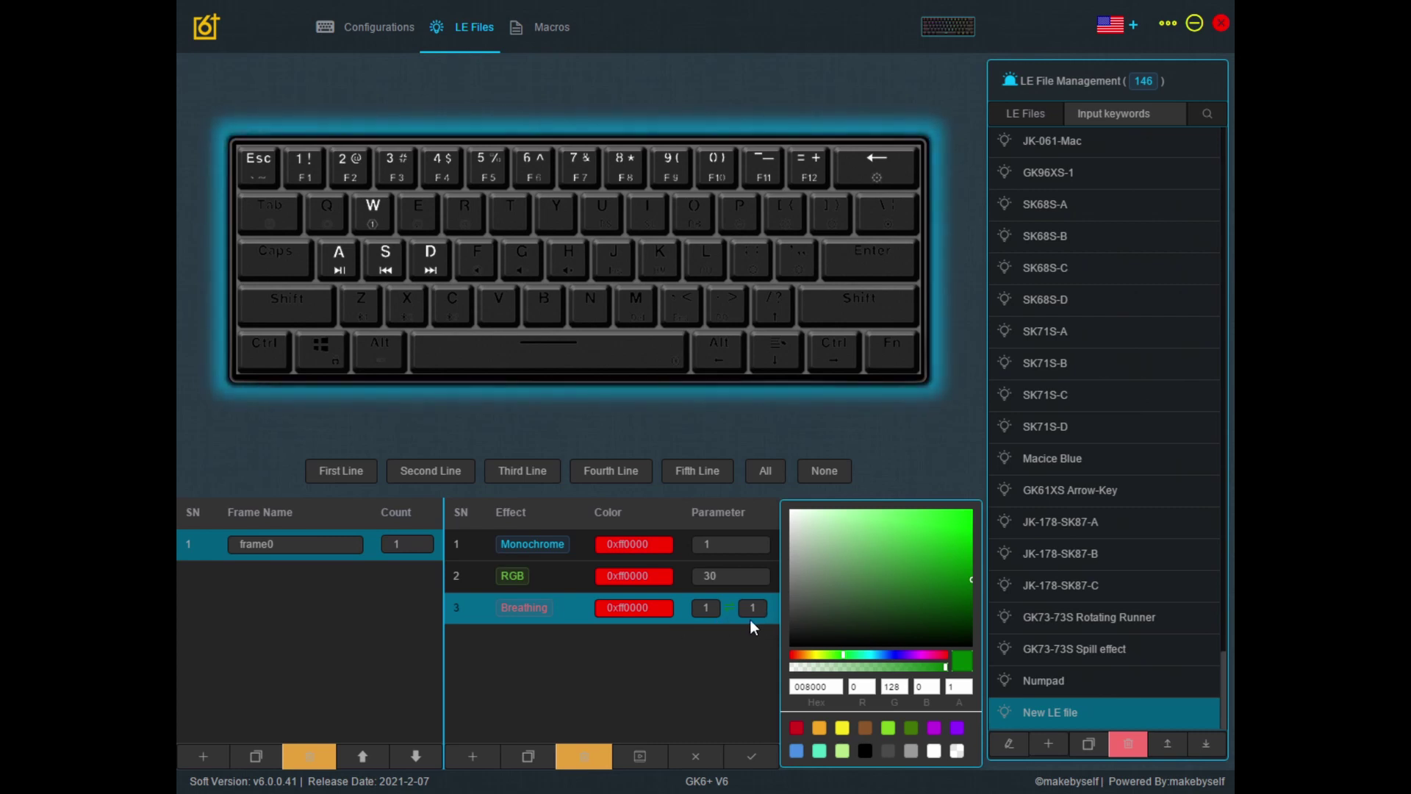
left_click(577, 607)
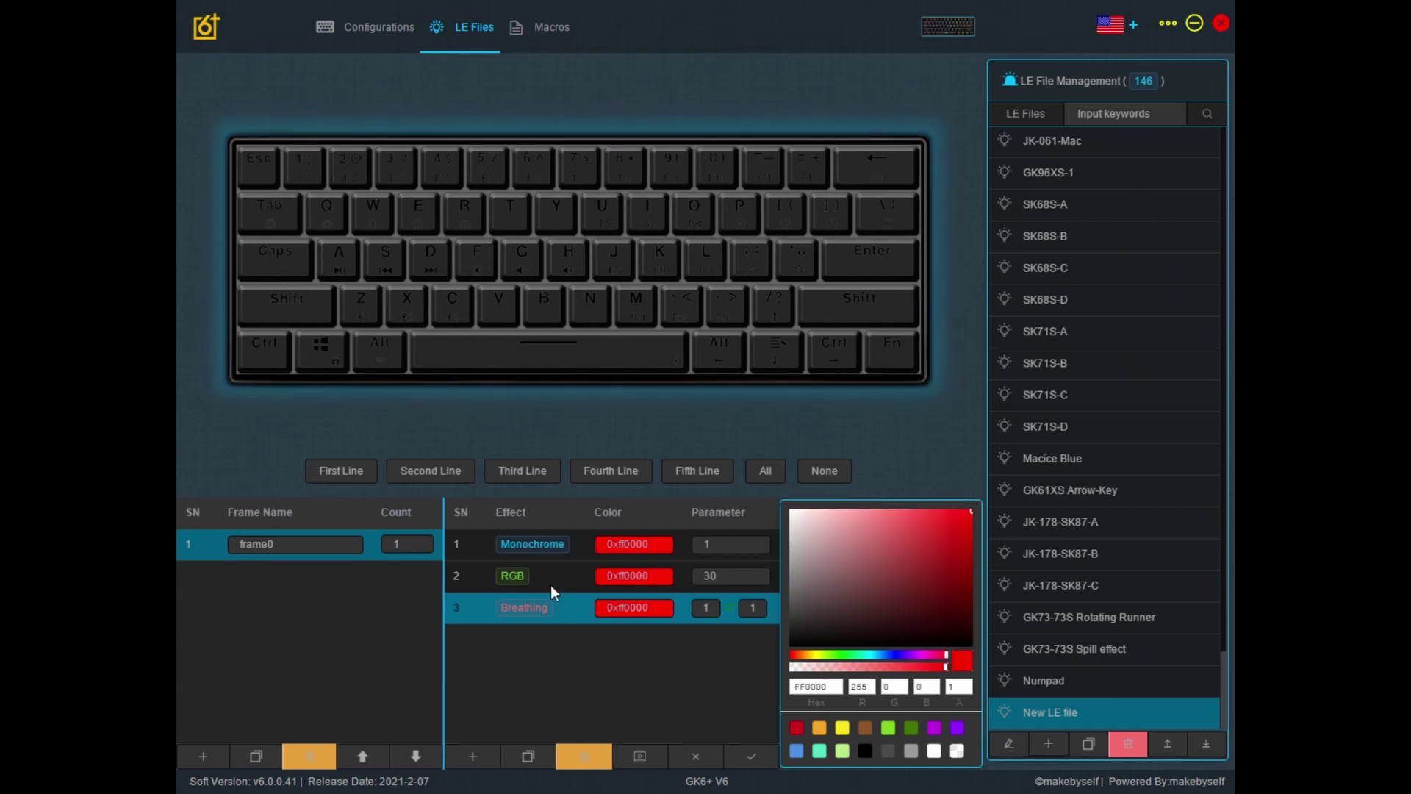
left_click(359, 266)
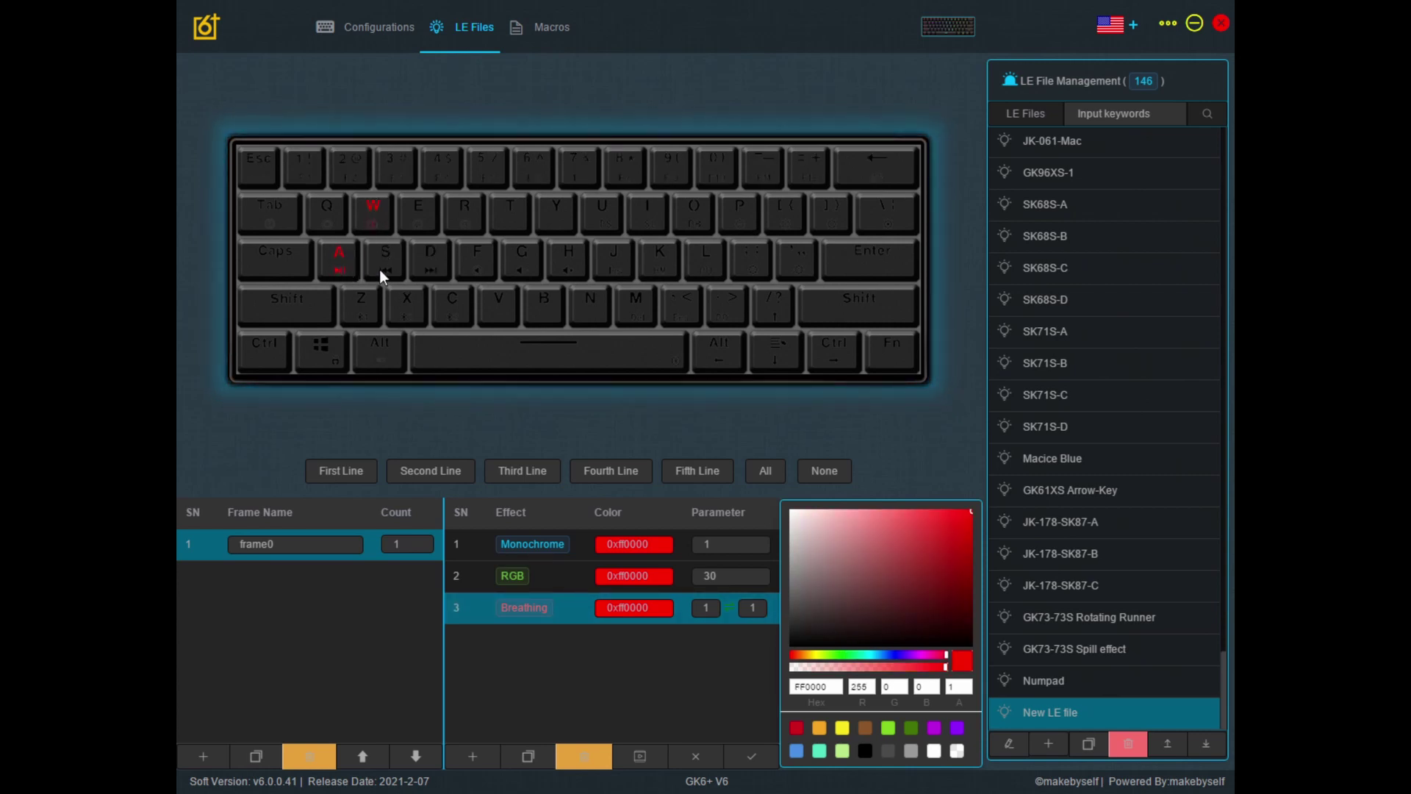
left_click(419, 261)
left_click(751, 756)
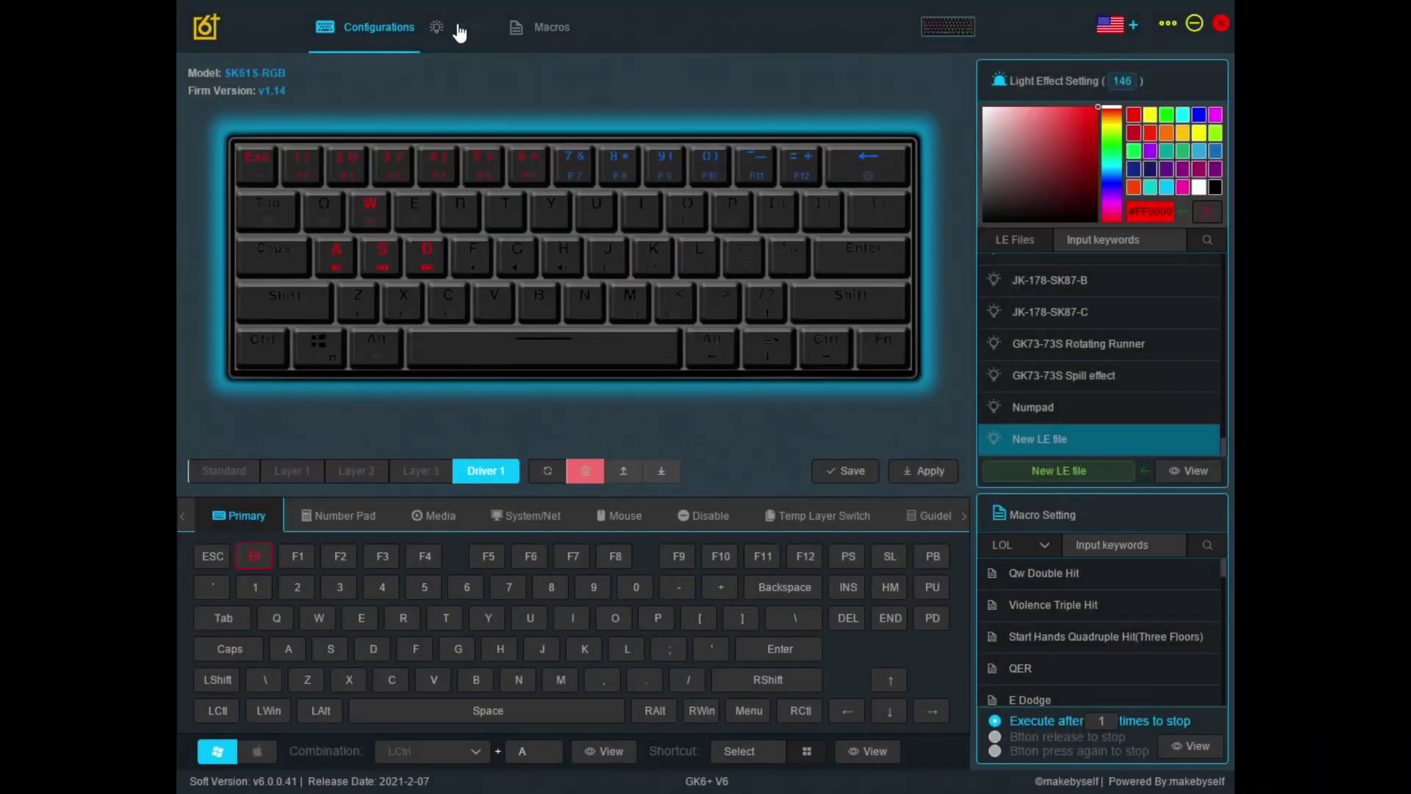
Change the Breathing effect's second parameter from 1 to 10 and save New LE file
left_click(460, 31)
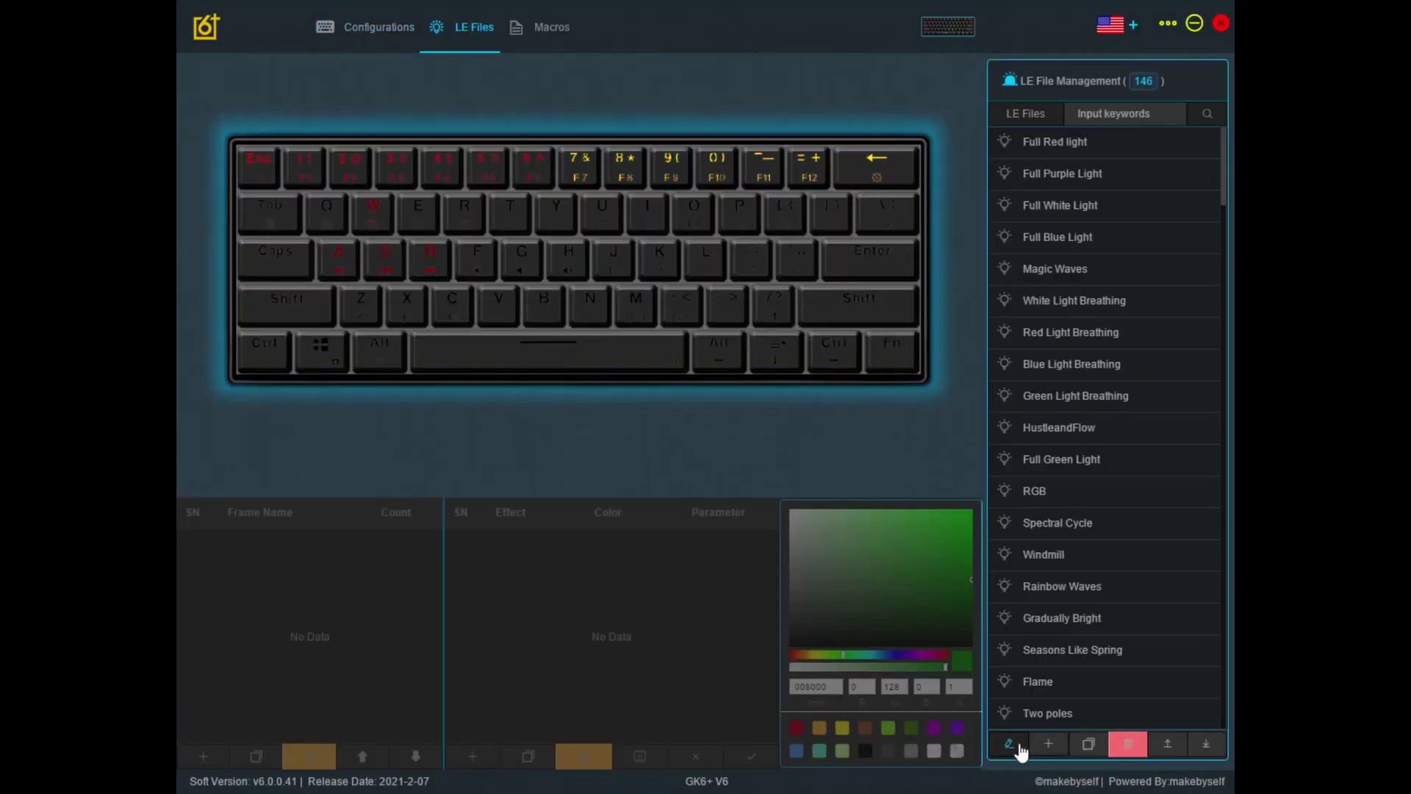
left_click(1018, 745)
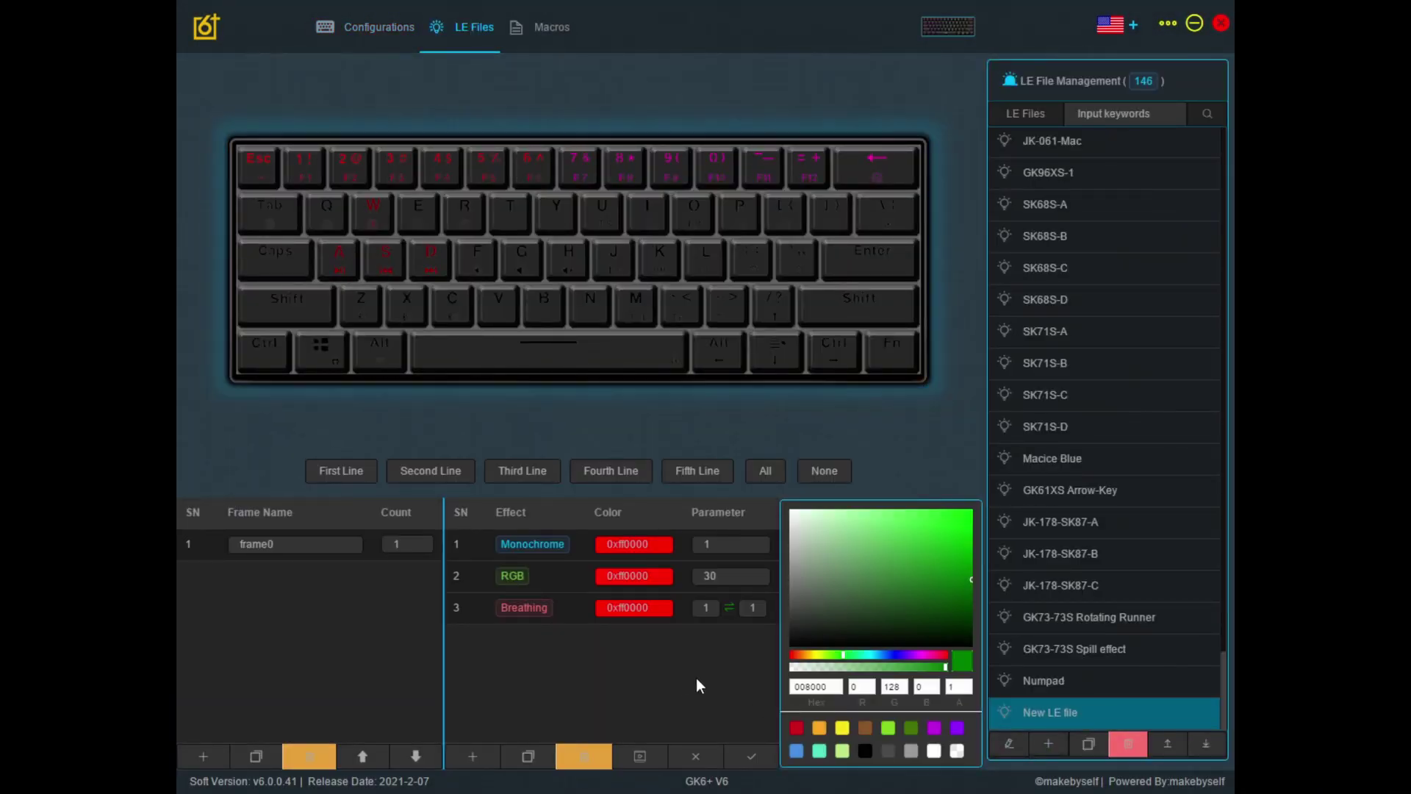
left_click(763, 611)
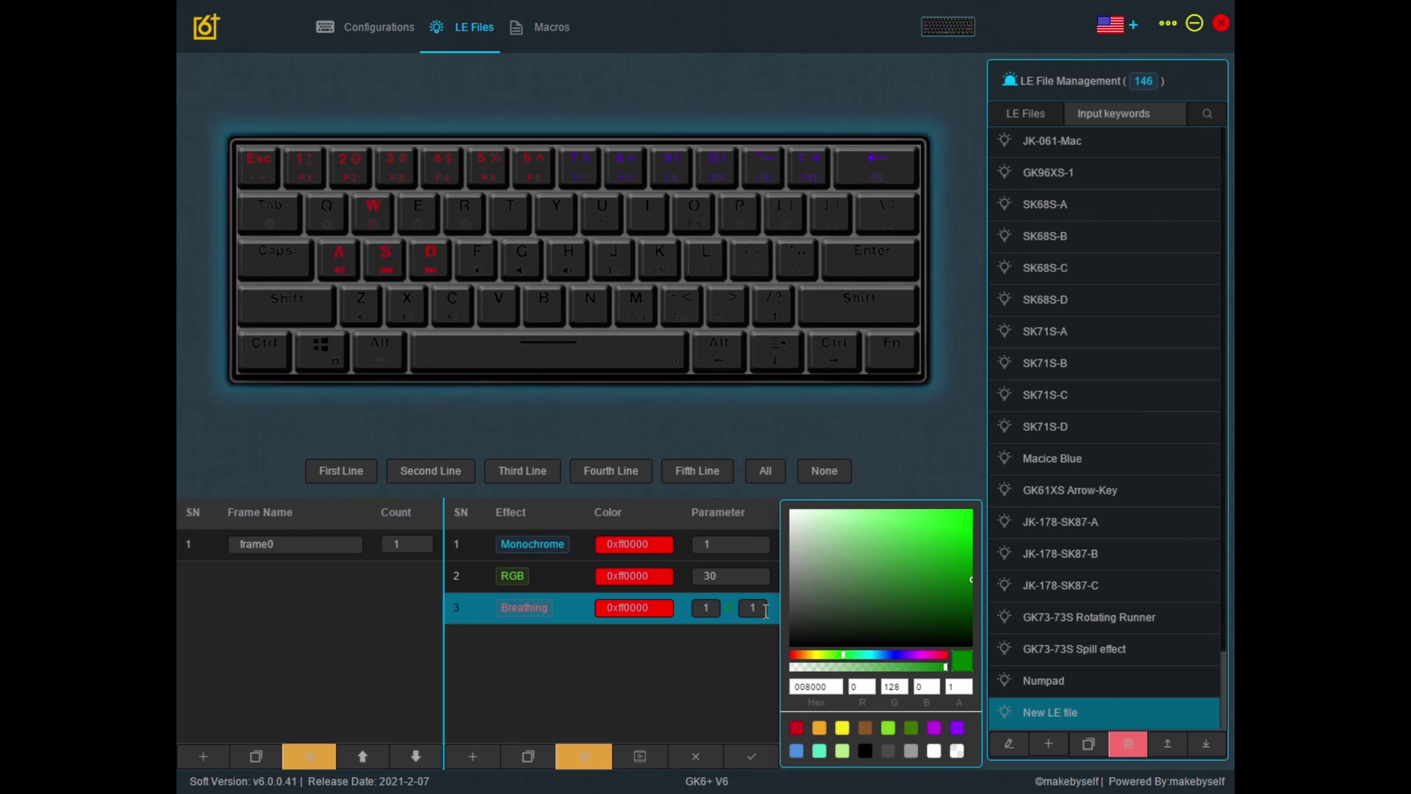
type("0")
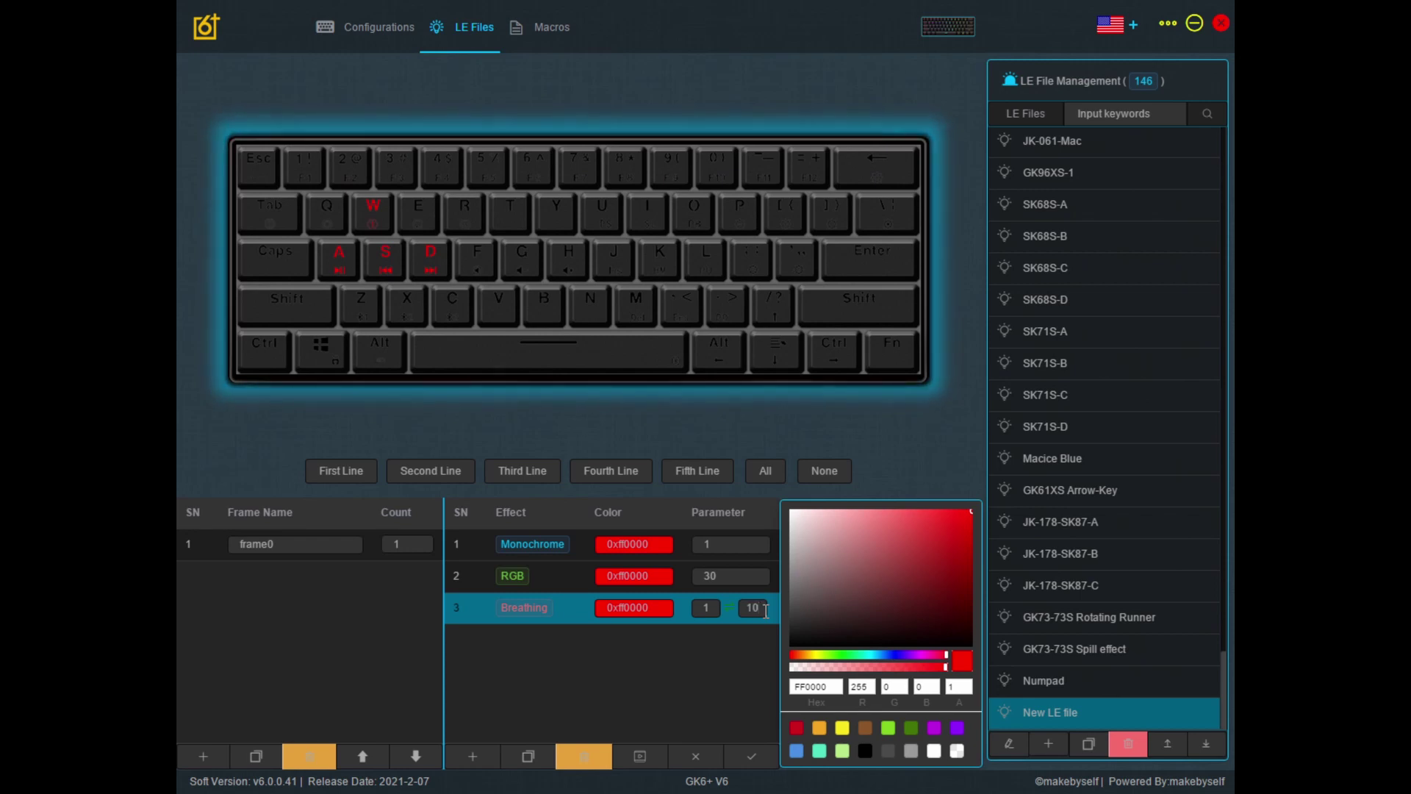
left_click(761, 763)
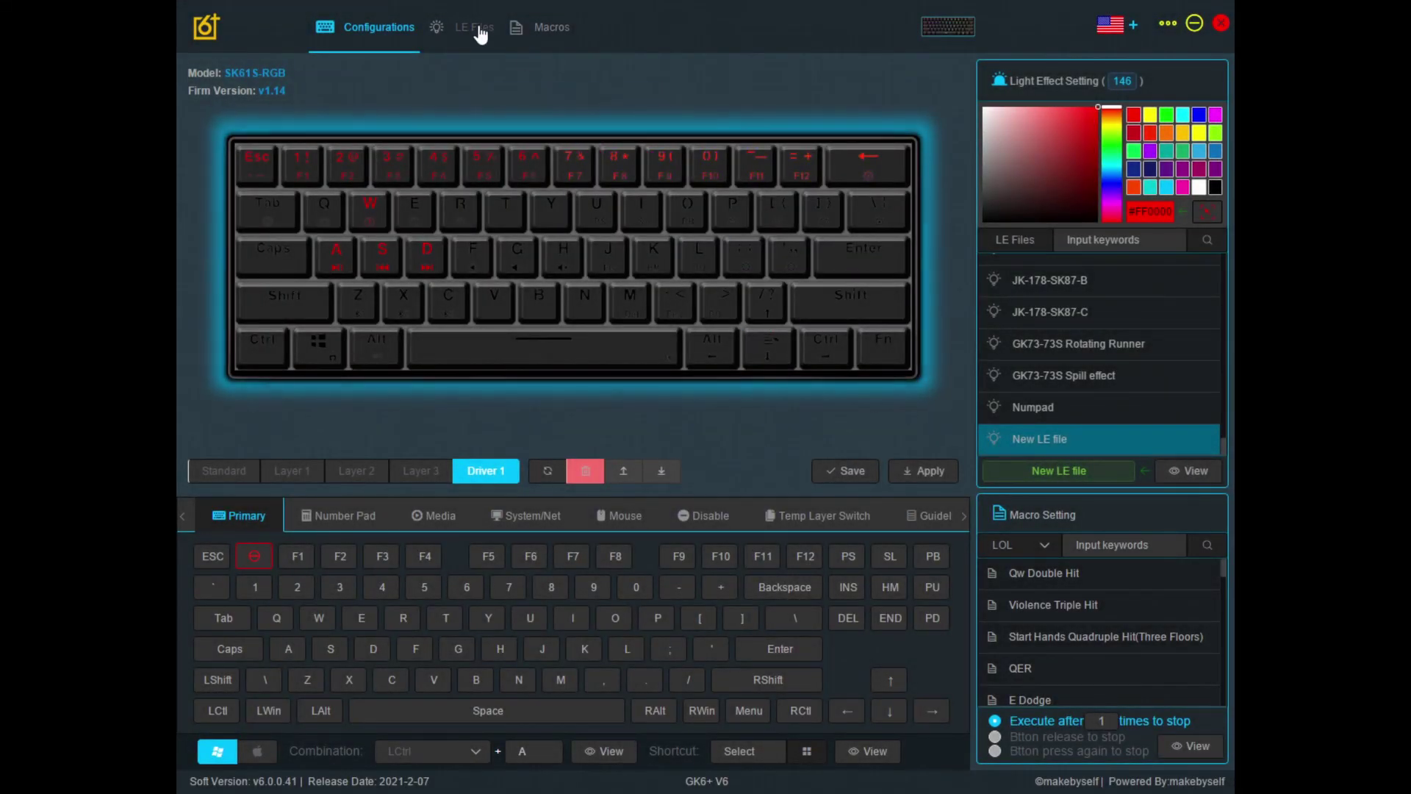
Set the Breathing effect's first parameter to 10 to match the second, and save
left_click(474, 28)
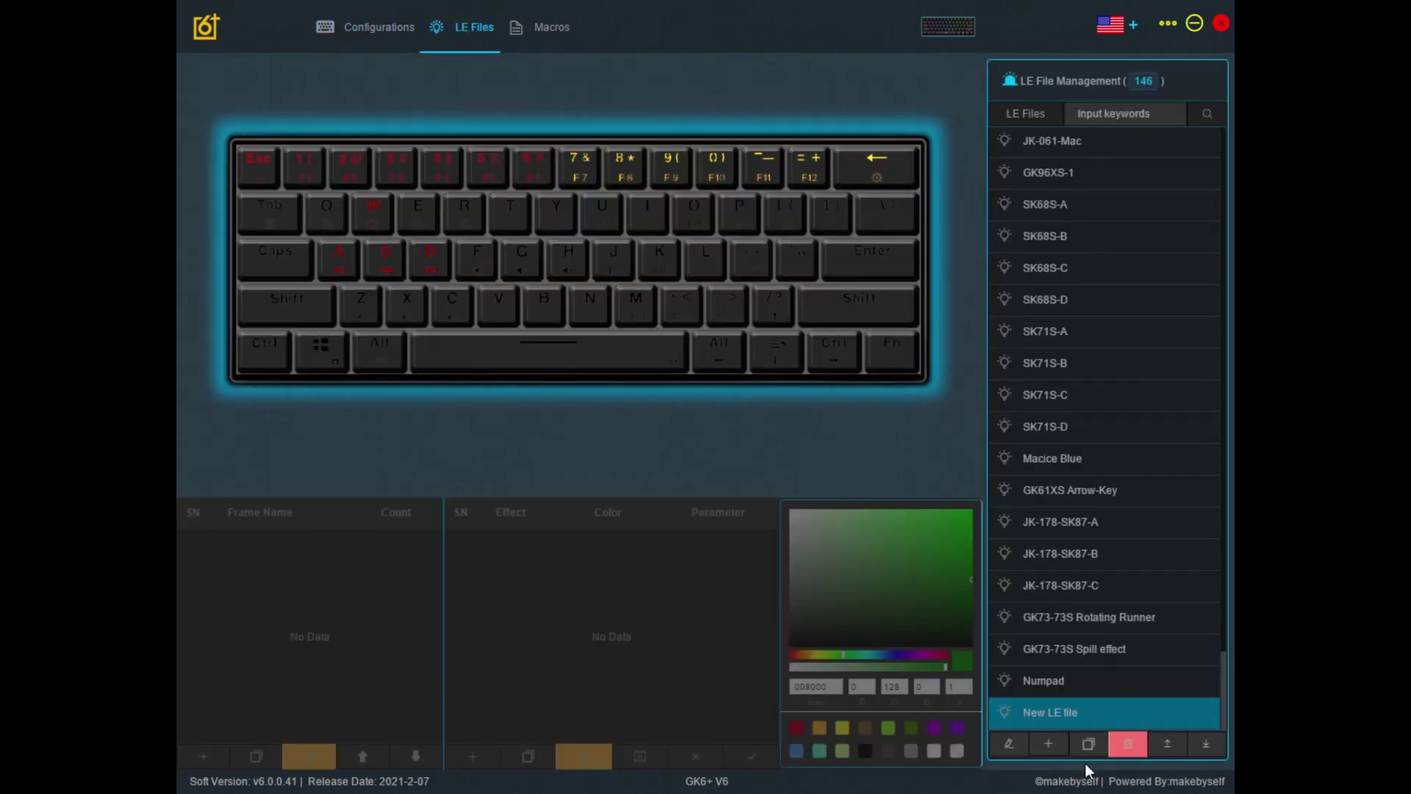
left_click(1009, 744)
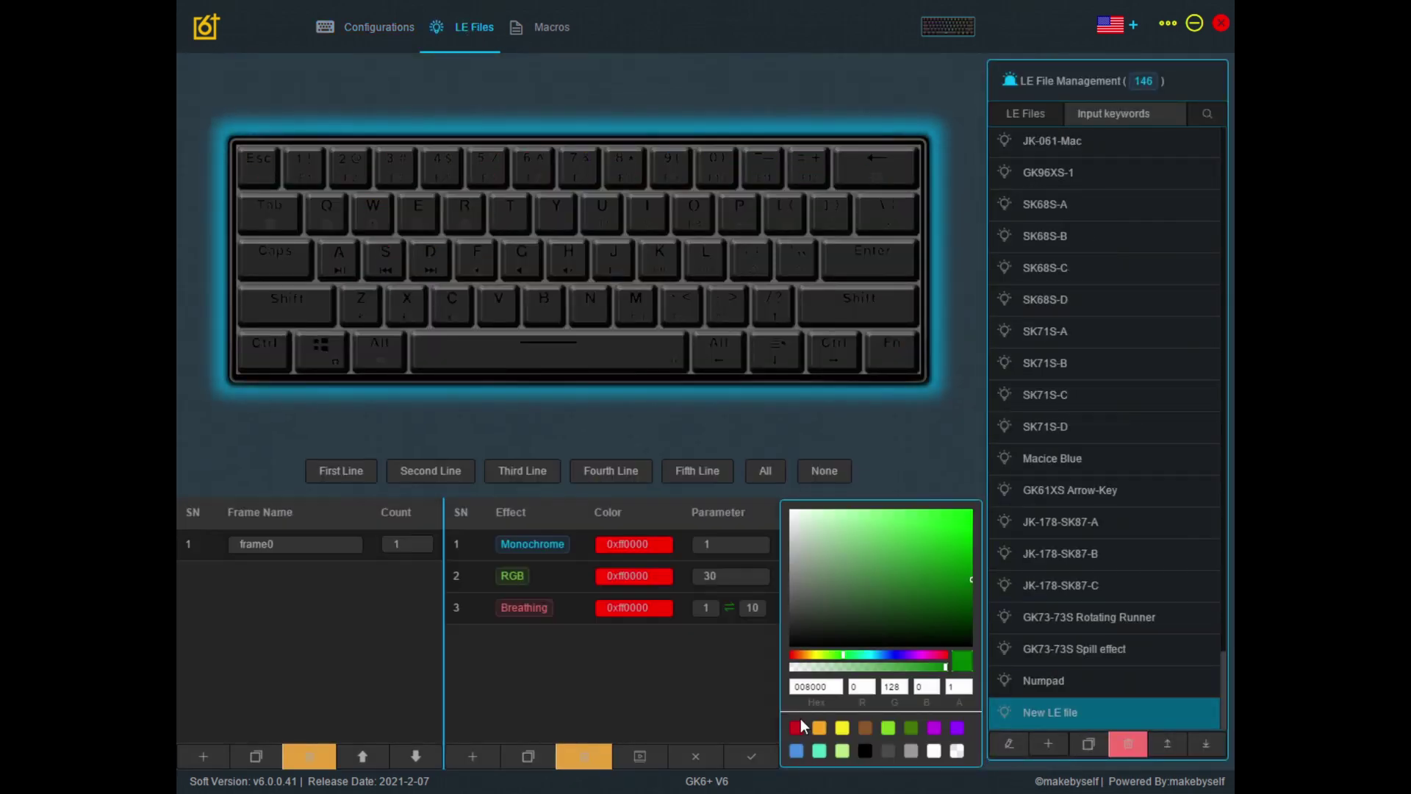
left_click(712, 619)
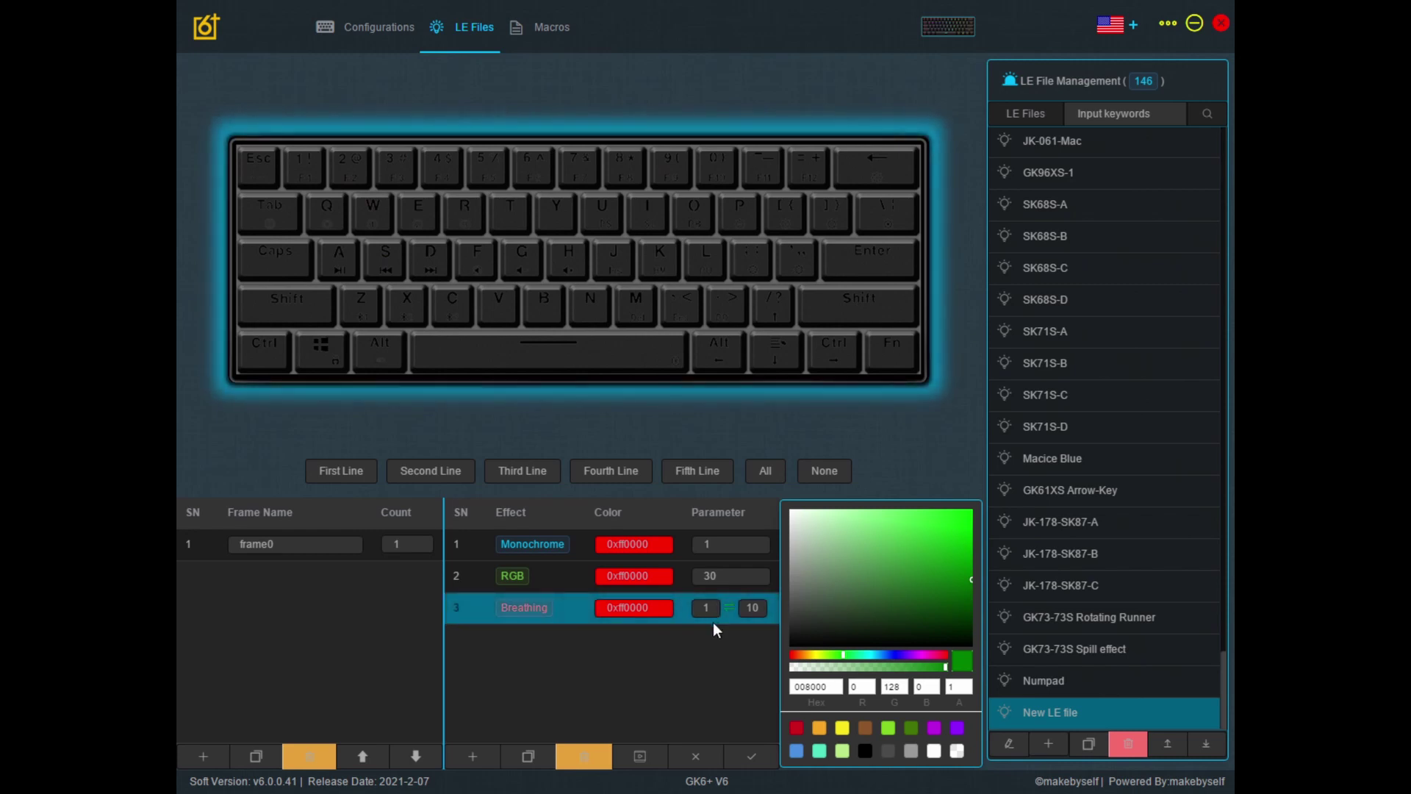
left_click(715, 611)
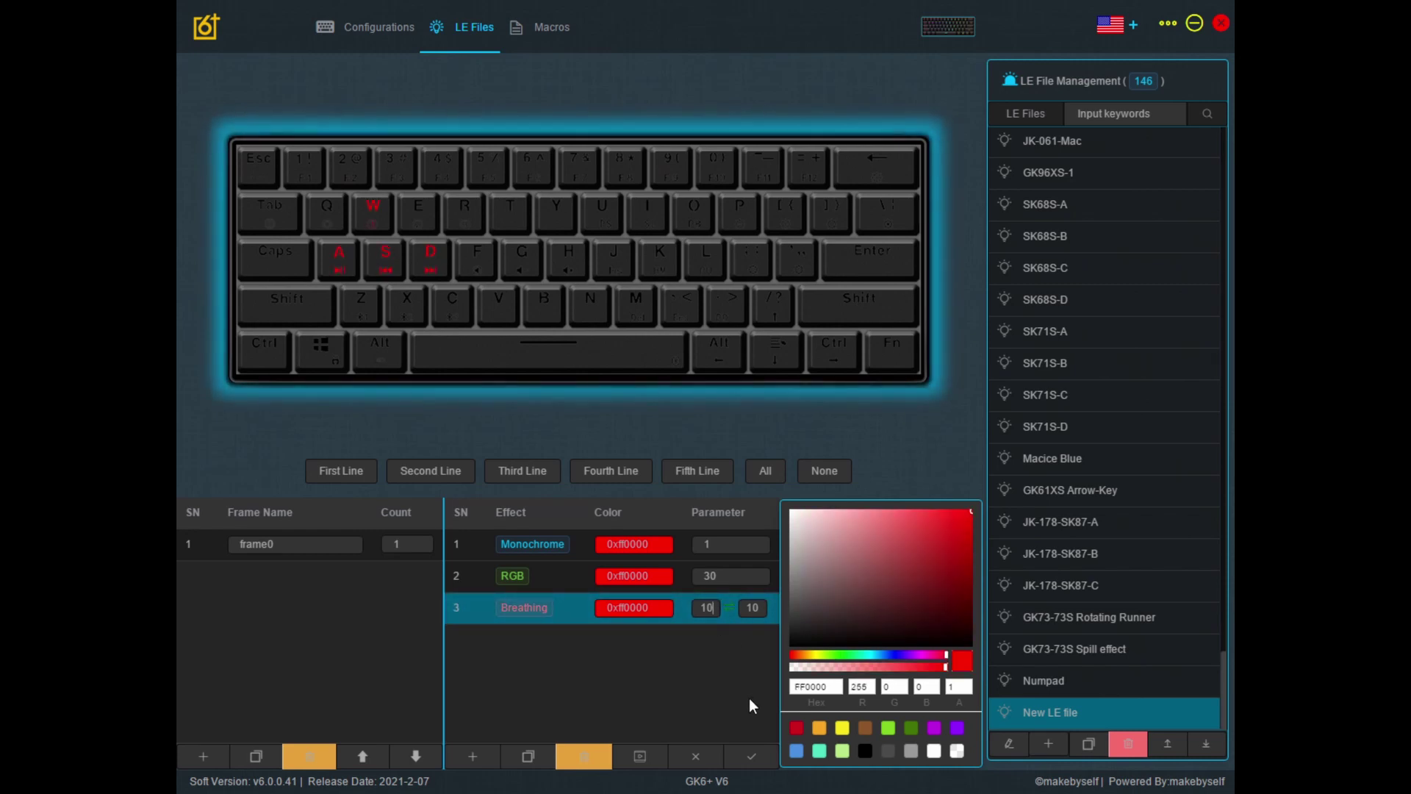
left_click(750, 755)
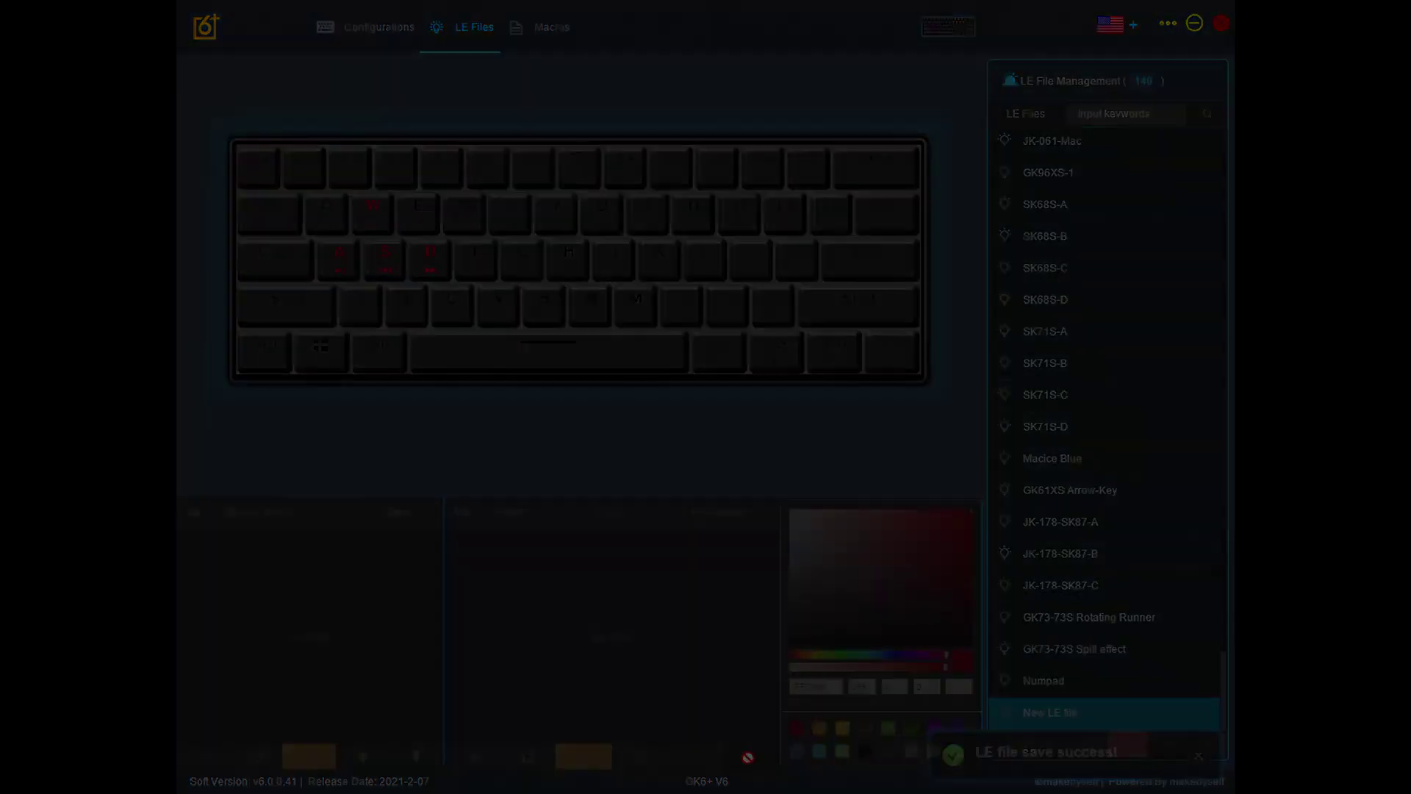